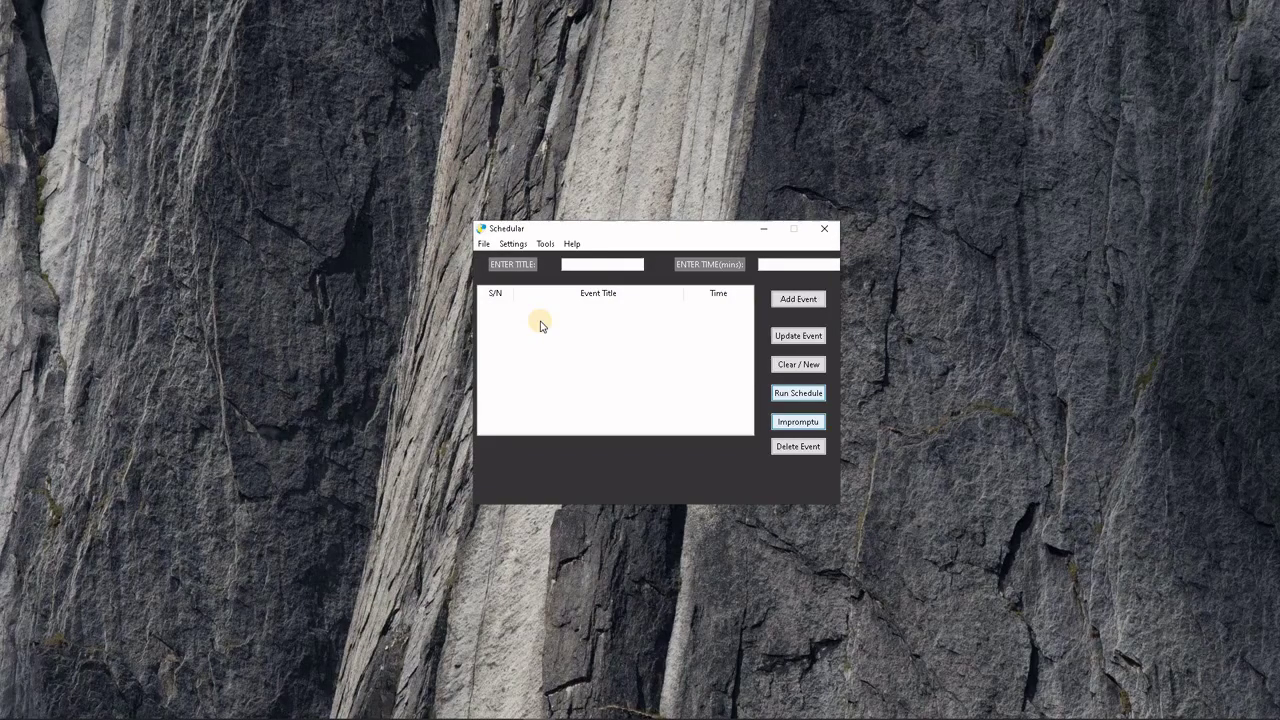
# - Open the saved schedule "sample schedule 1"
pyautogui.click(483, 245)
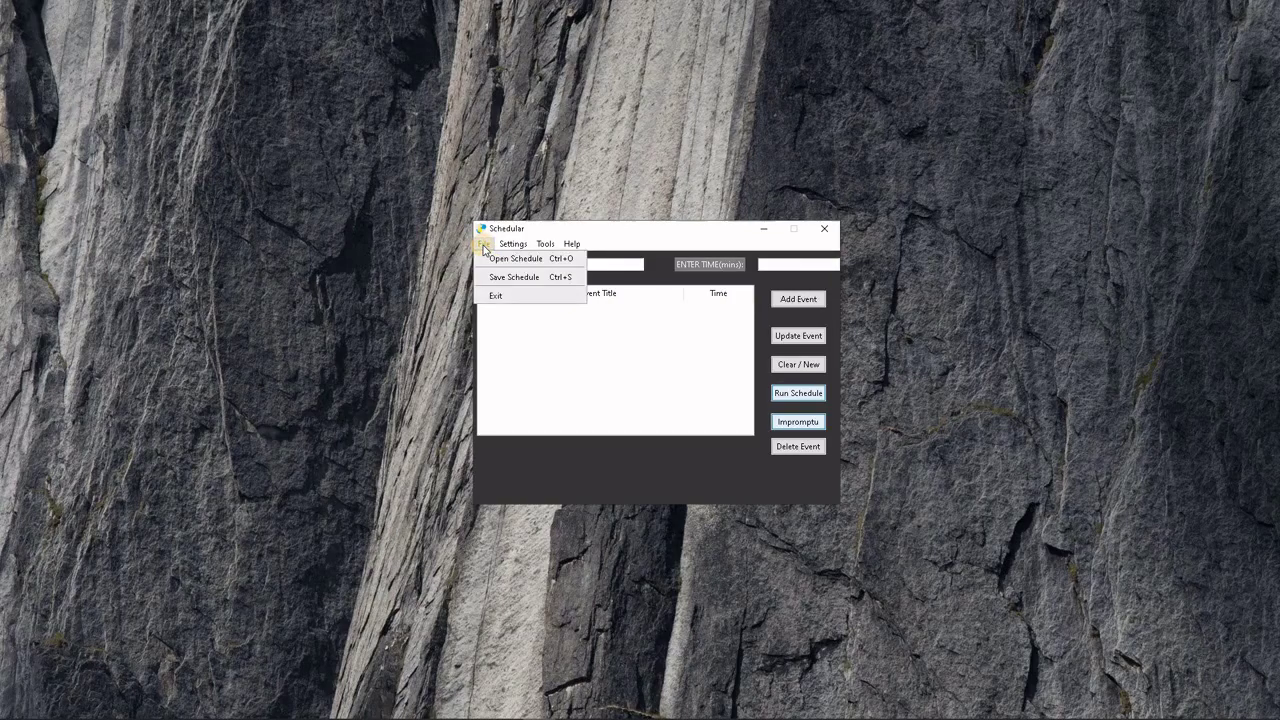
pyautogui.click(499, 263)
pyautogui.click(588, 342)
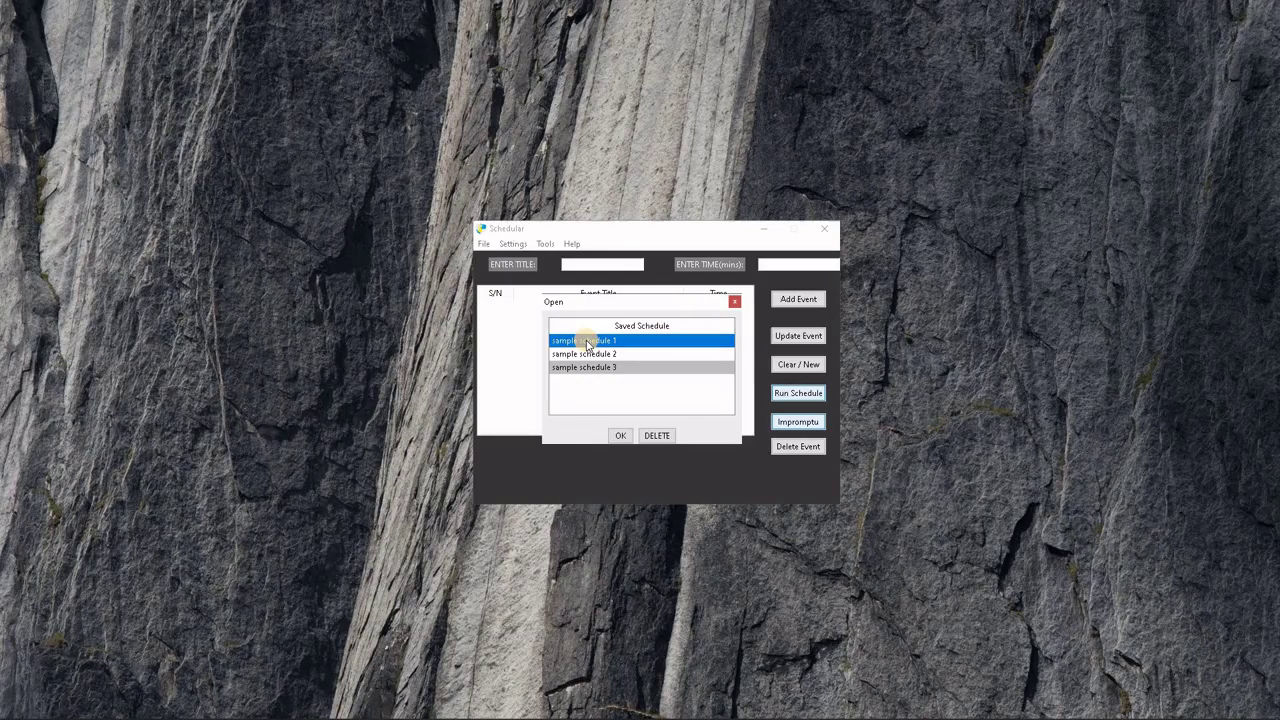
pyautogui.click(618, 436)
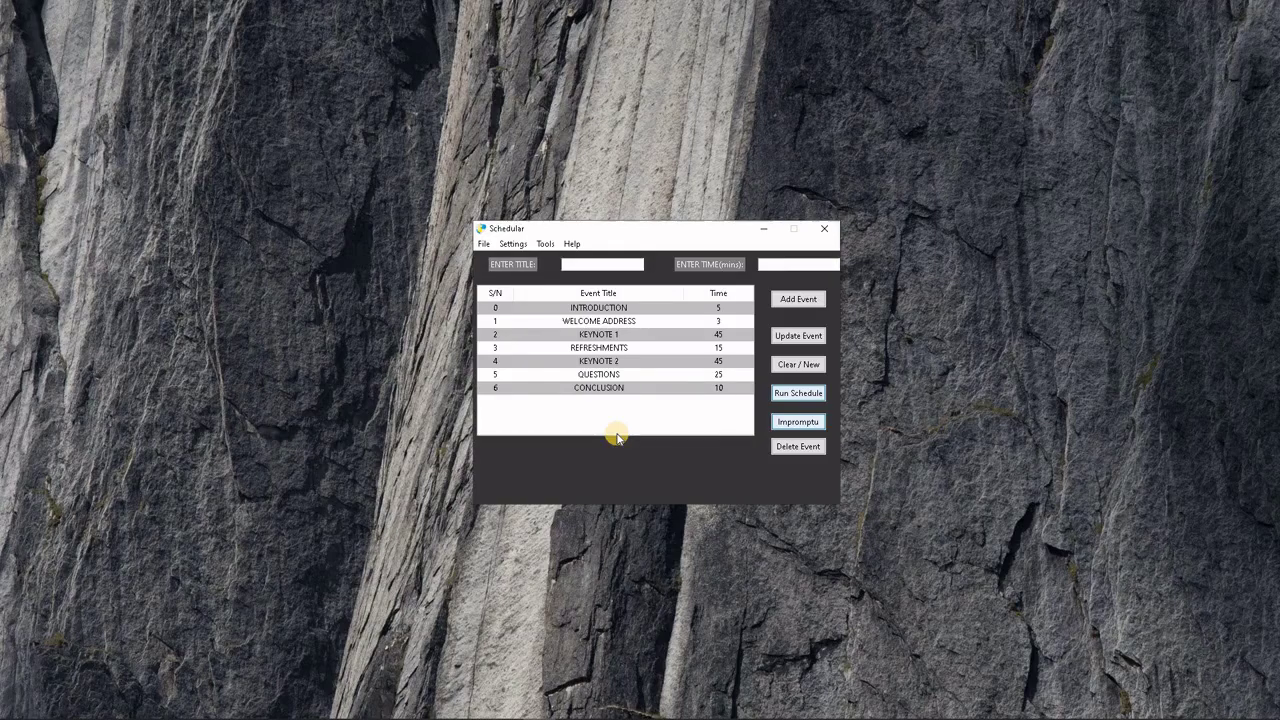
# - Run the schedule starting from the INTRODUCTION event and maximize the timer window
pyautogui.click(592, 311)
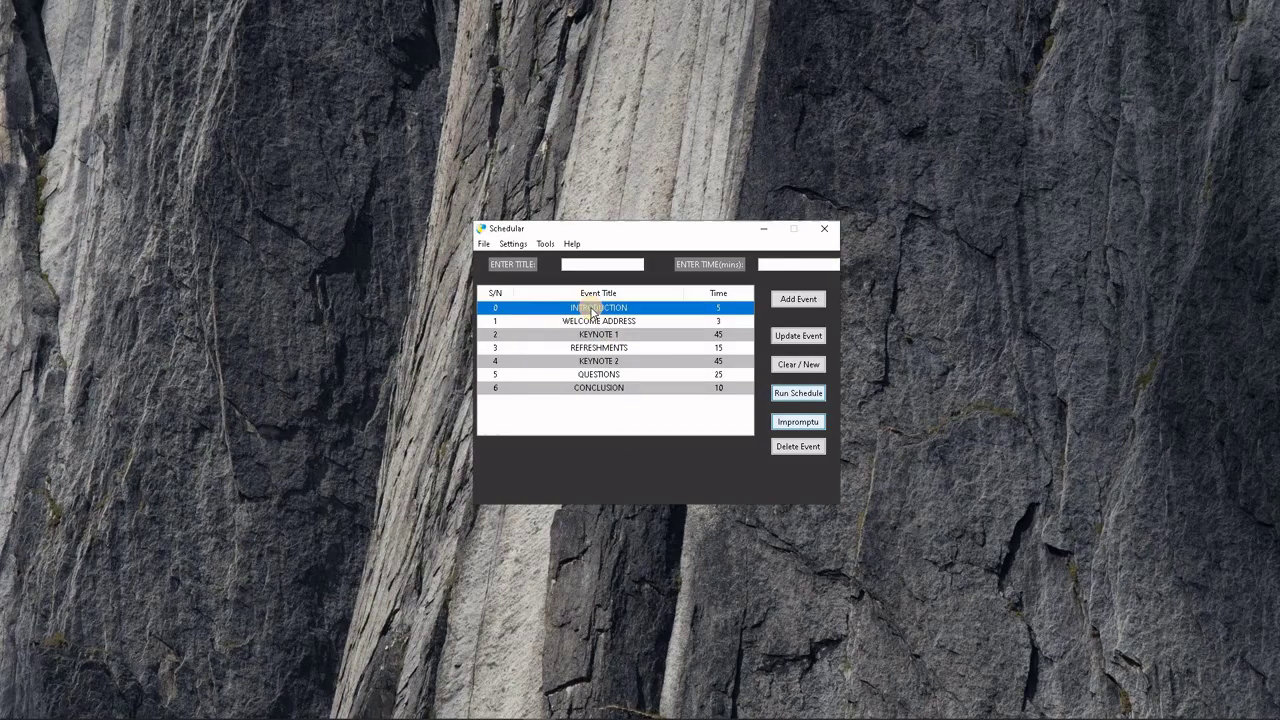
pyautogui.click(798, 393)
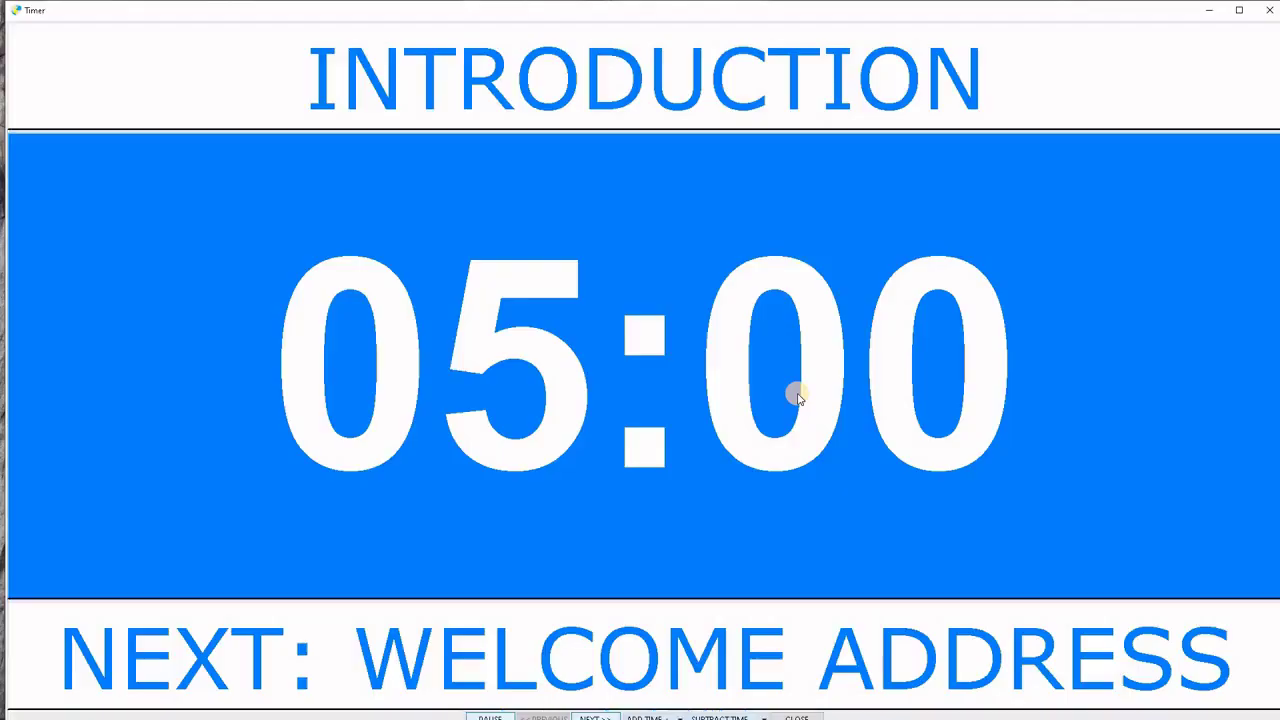
pyautogui.click(1239, 9)
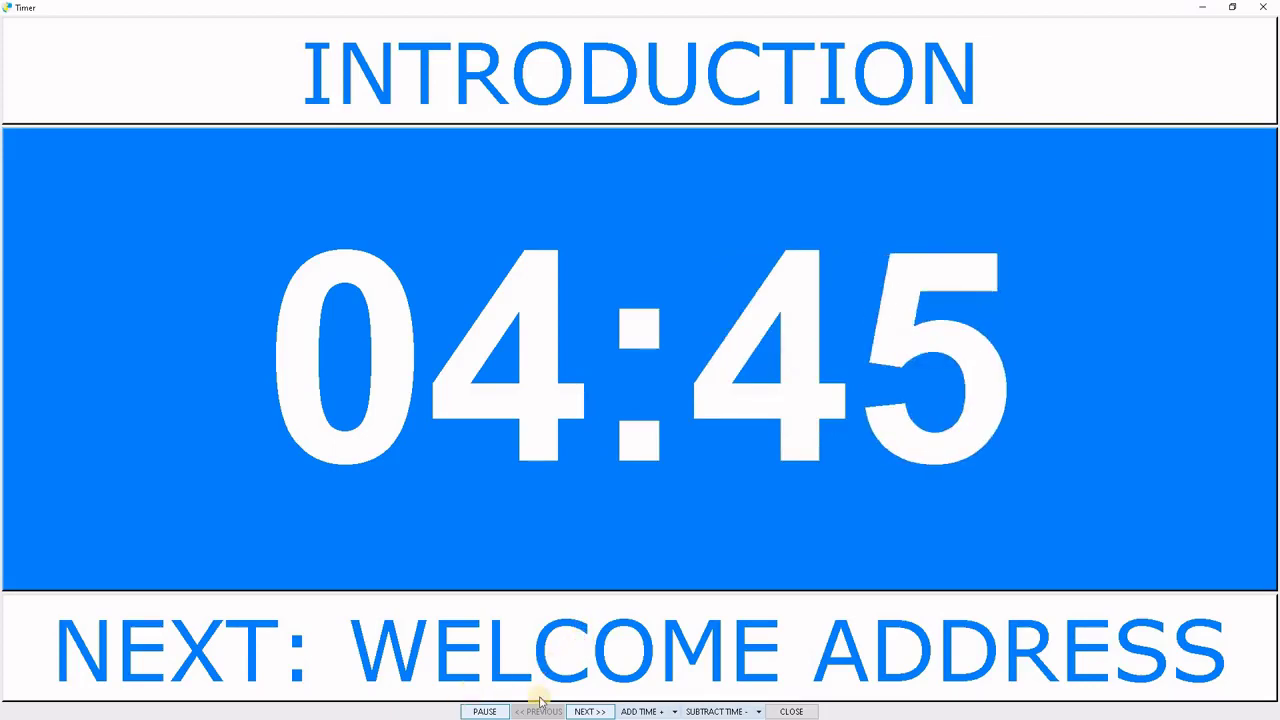
# - Pause and resume the INTRODUCTION countdown, and switch to WELCOME ADDRESS and back to INTRODUCTION
pyautogui.click(485, 711)
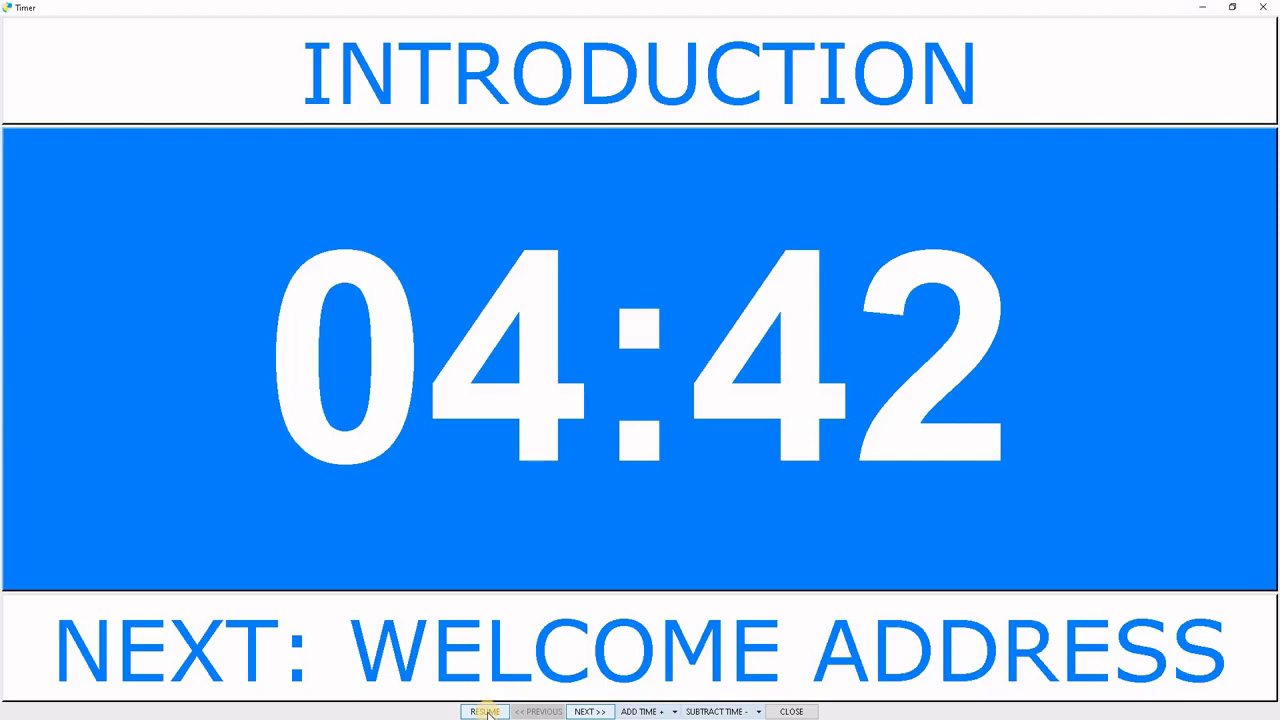
pyautogui.click(485, 711)
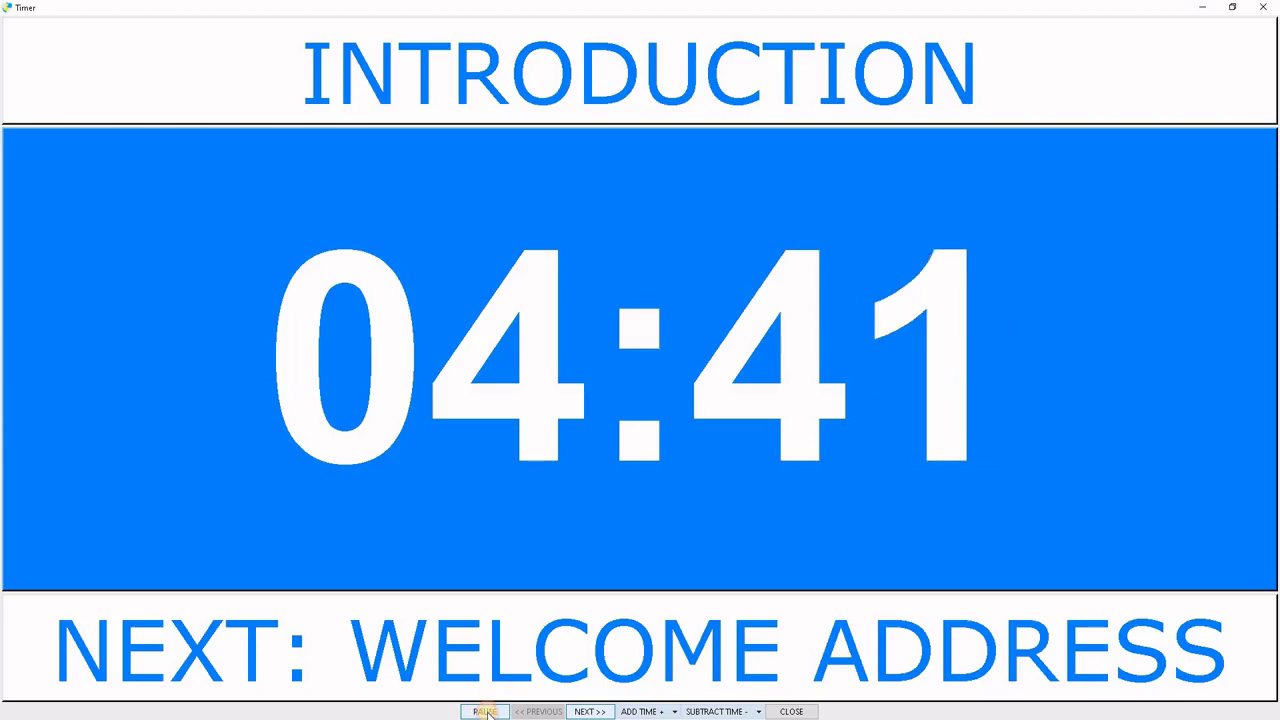
pyautogui.click(588, 711)
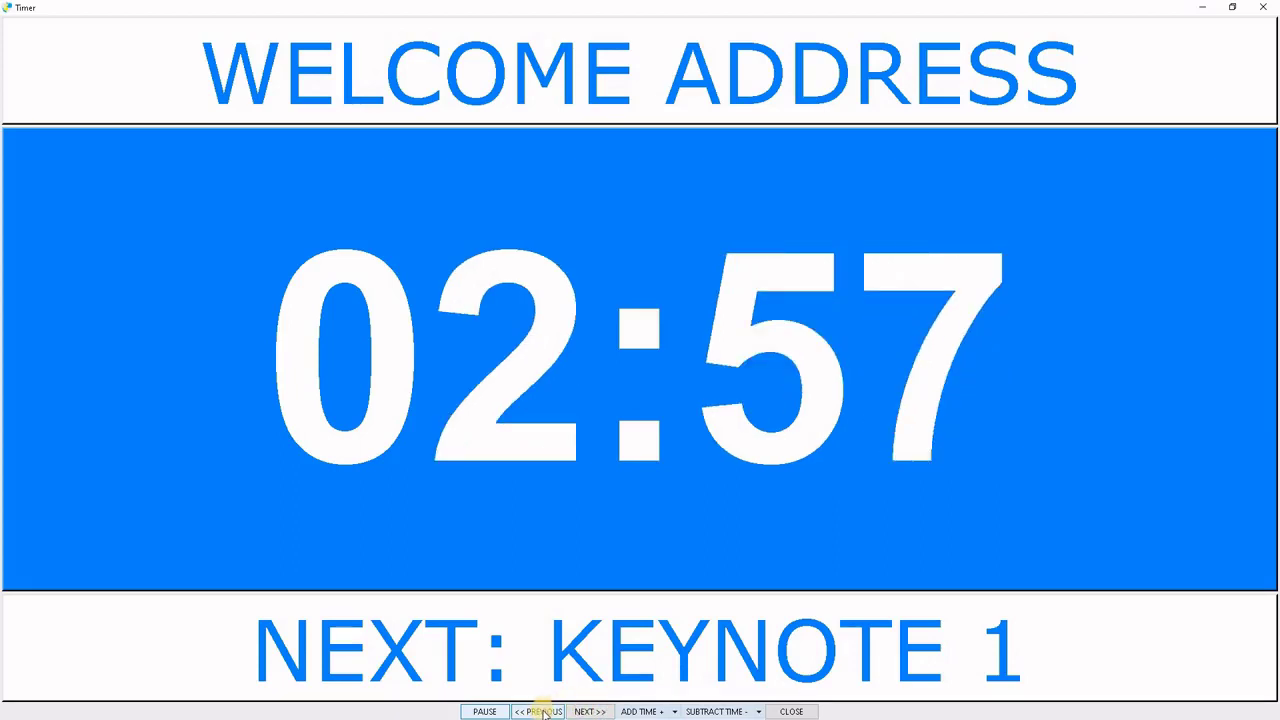
pyautogui.click(544, 712)
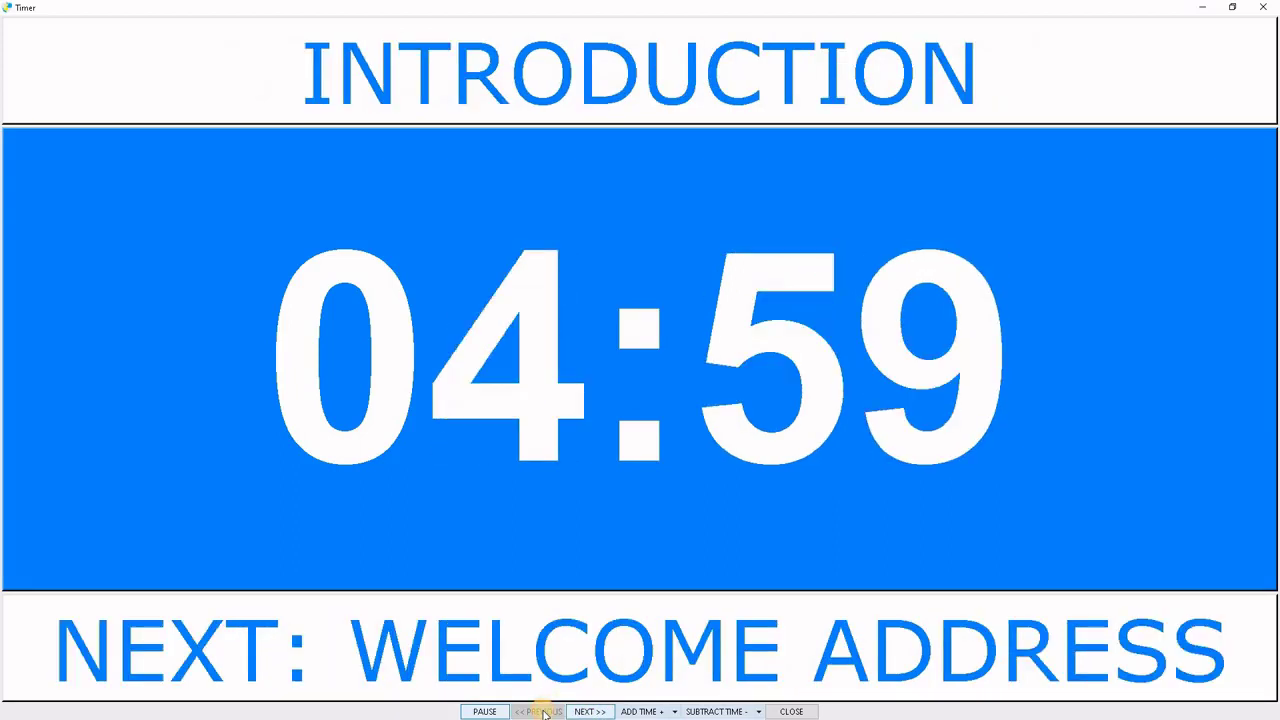
# - Add 10 minutes to the running INTRODUCTION timer and subtract 5 minutes from it
pyautogui.click(648, 712)
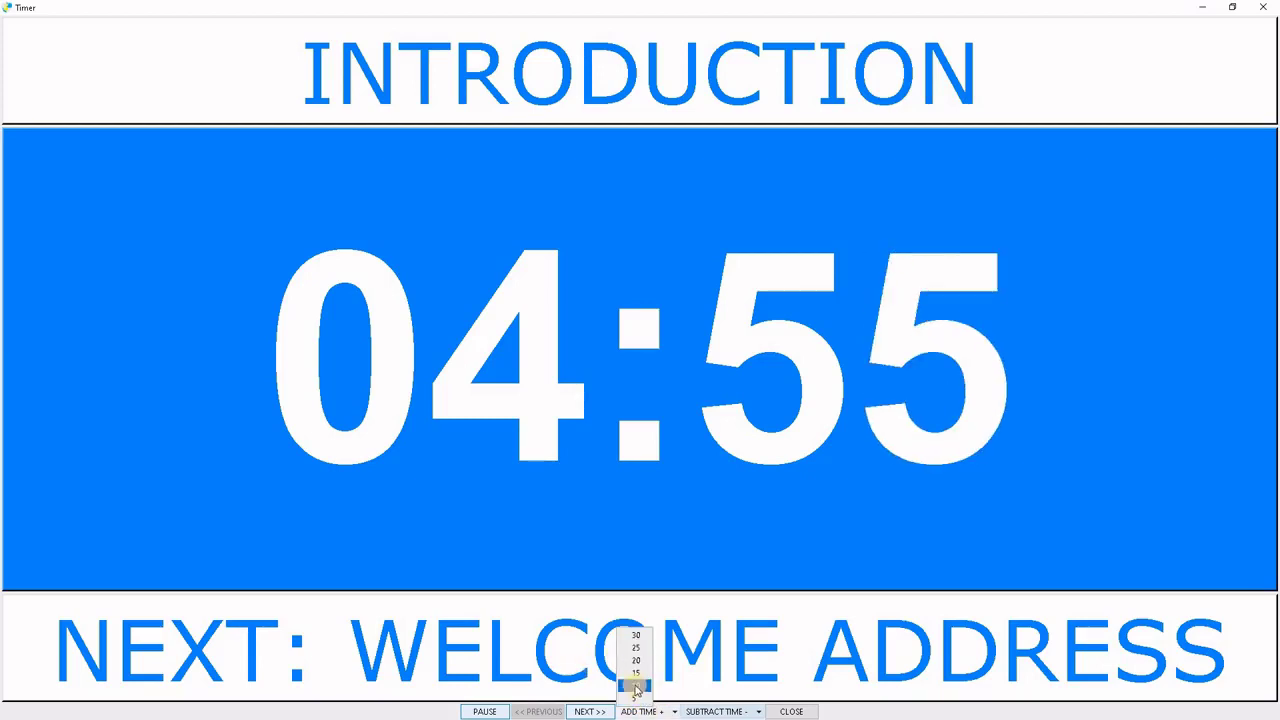
pyautogui.click(635, 686)
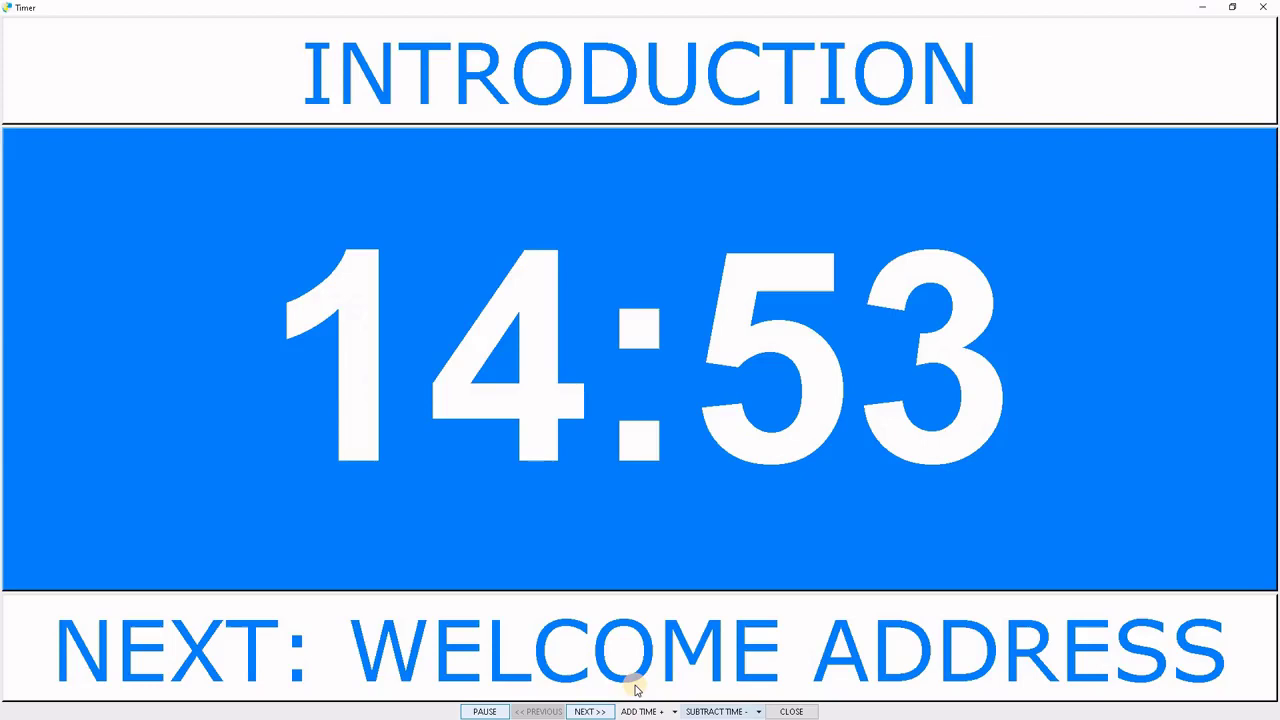
pyautogui.click(710, 711)
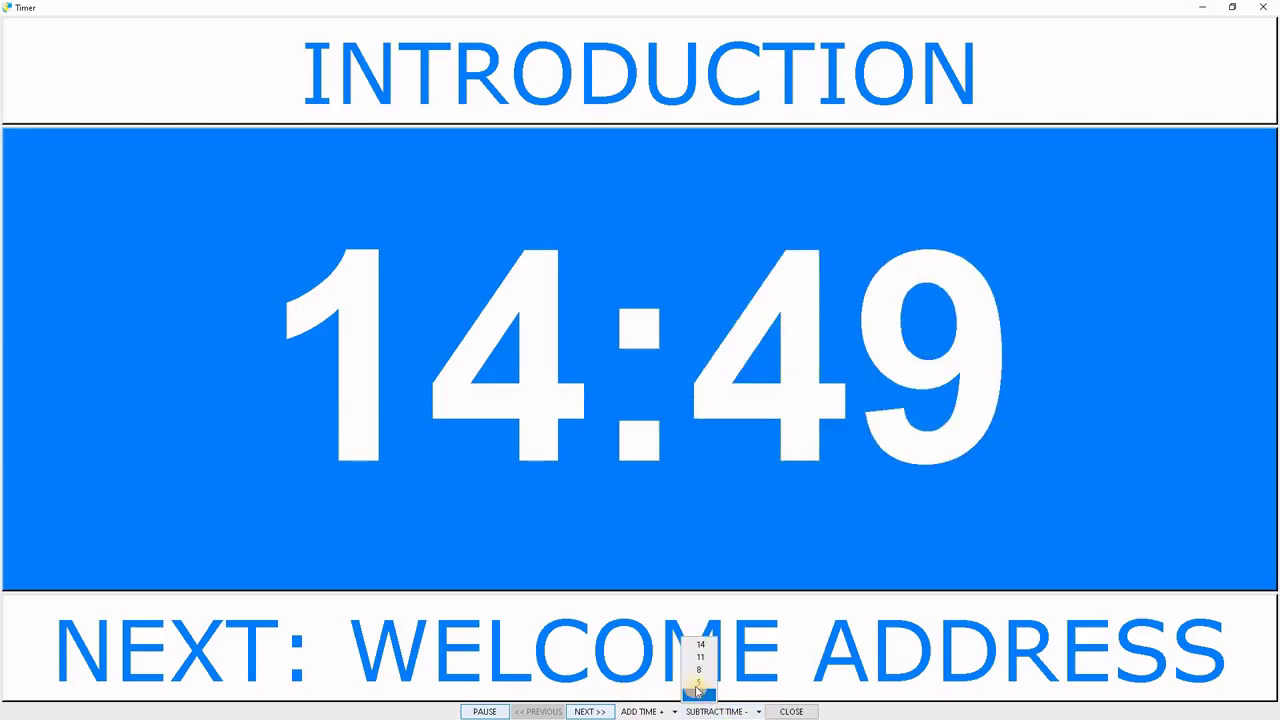
pyautogui.click(697, 683)
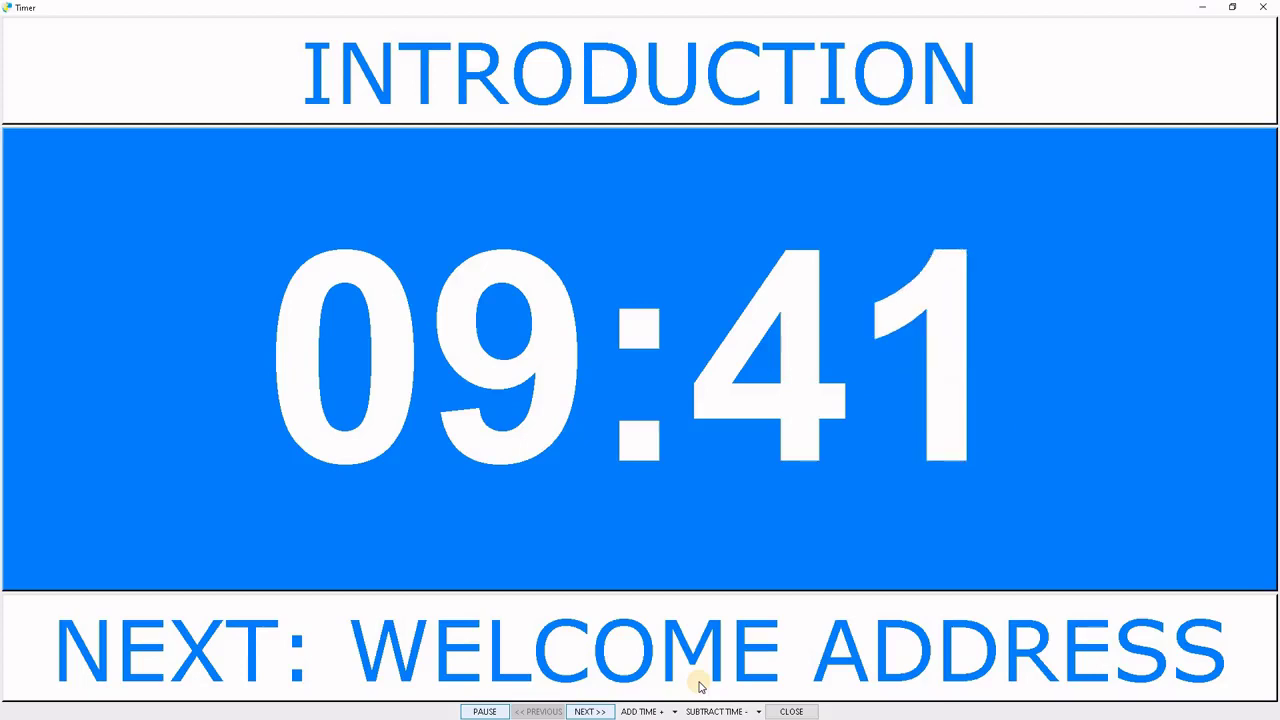
# - Pause and resume the adjusted countdown, go one event forward and back again, and close the timer
pyautogui.press('space')
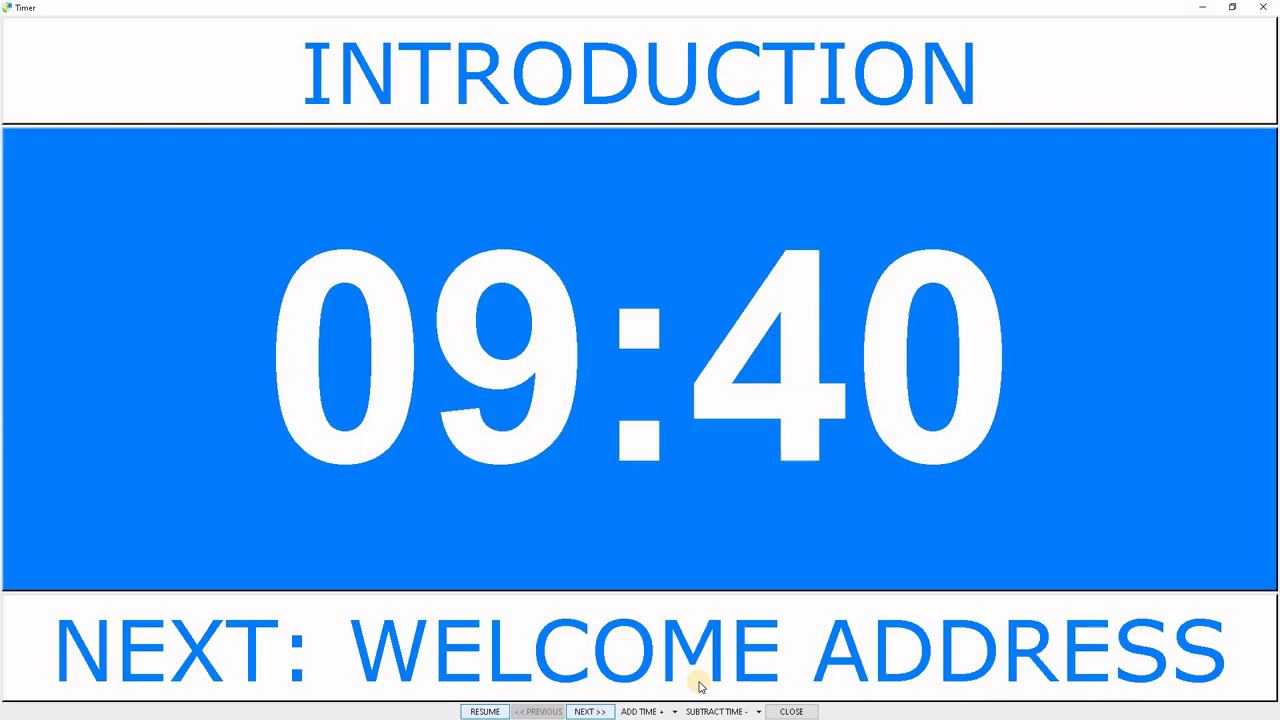
pyautogui.press('space')
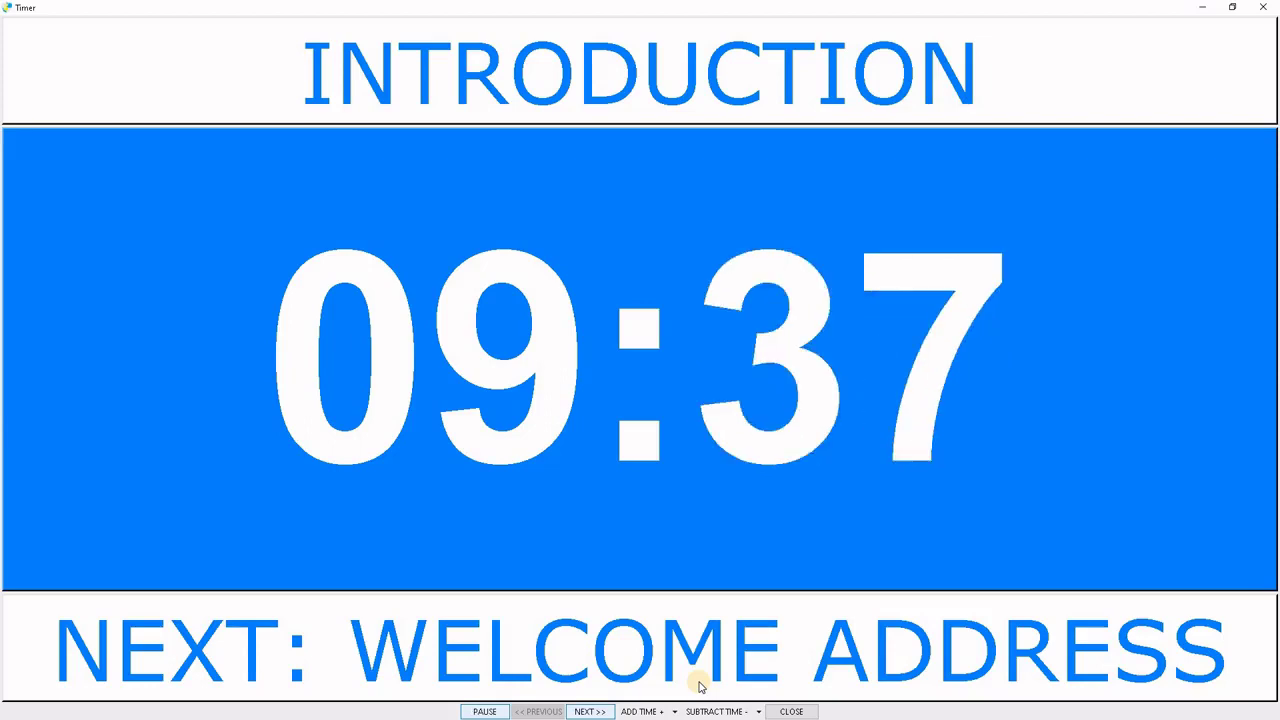
pyautogui.press('Right')
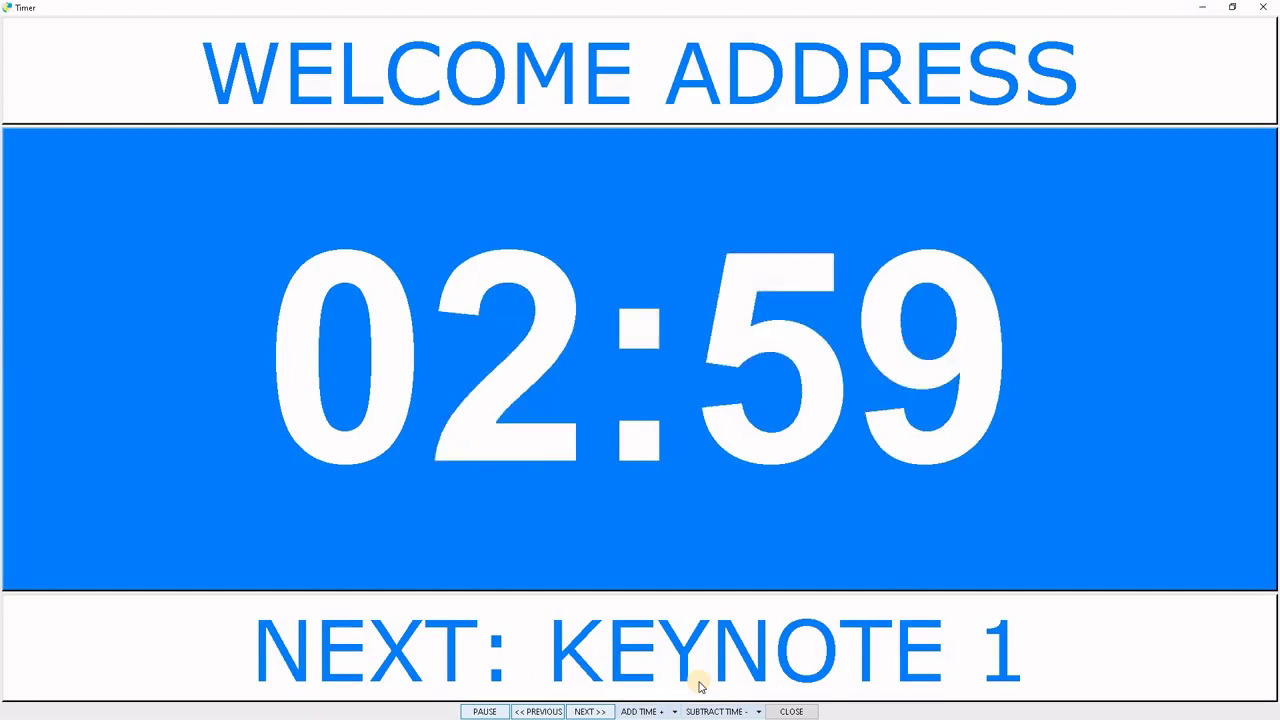
pyautogui.press('Left')
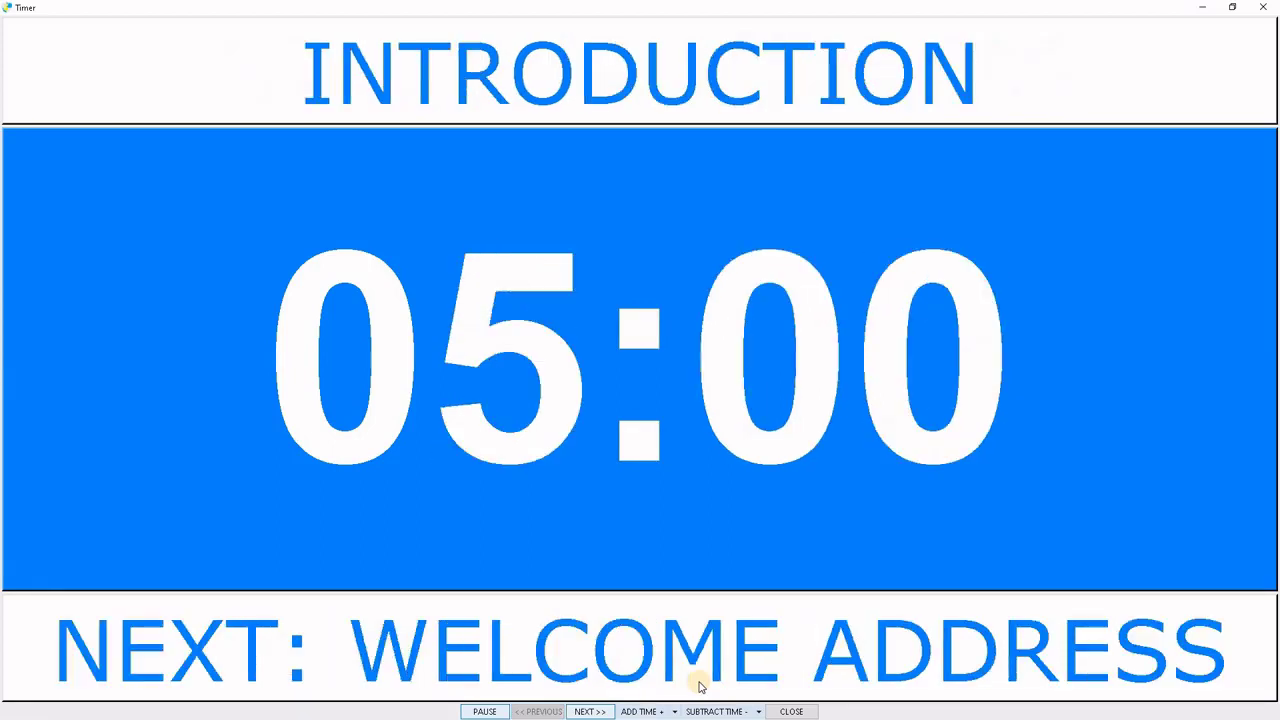
pyautogui.click(792, 712)
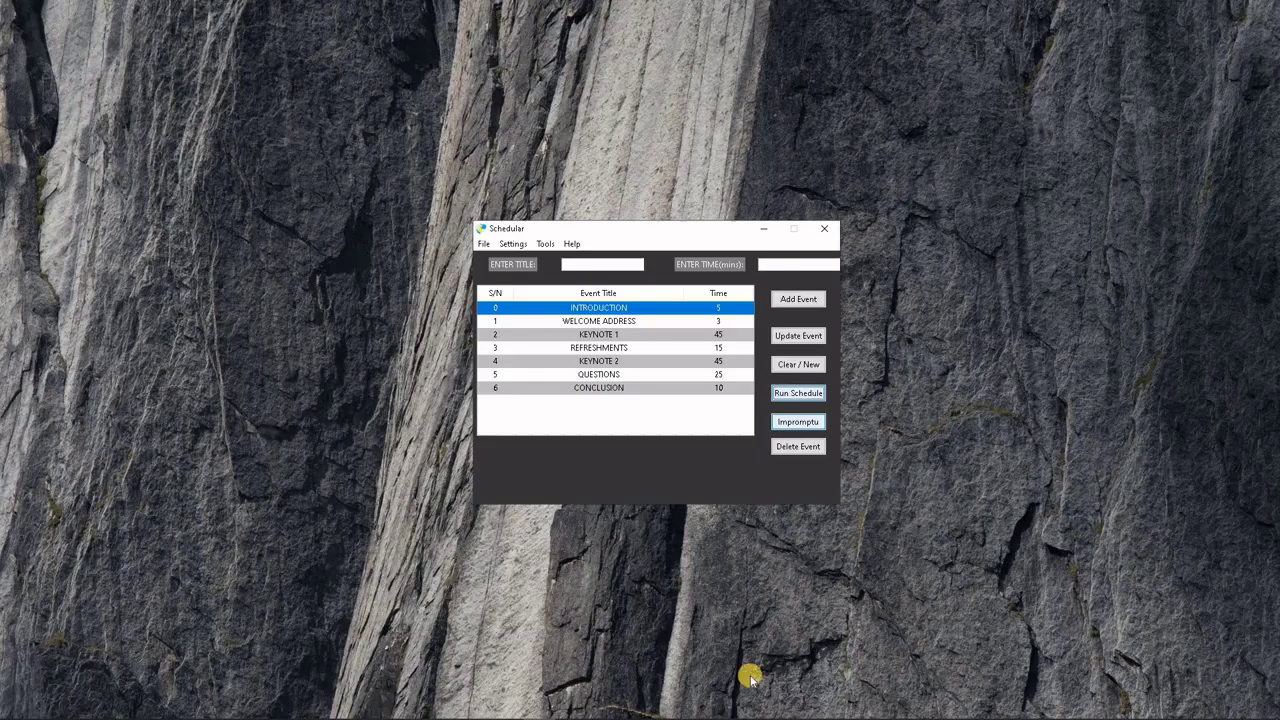
# - Change the timer theme colour to dark purple (Red 64, Green 0, Blue 64) in the settings
pyautogui.click(514, 246)
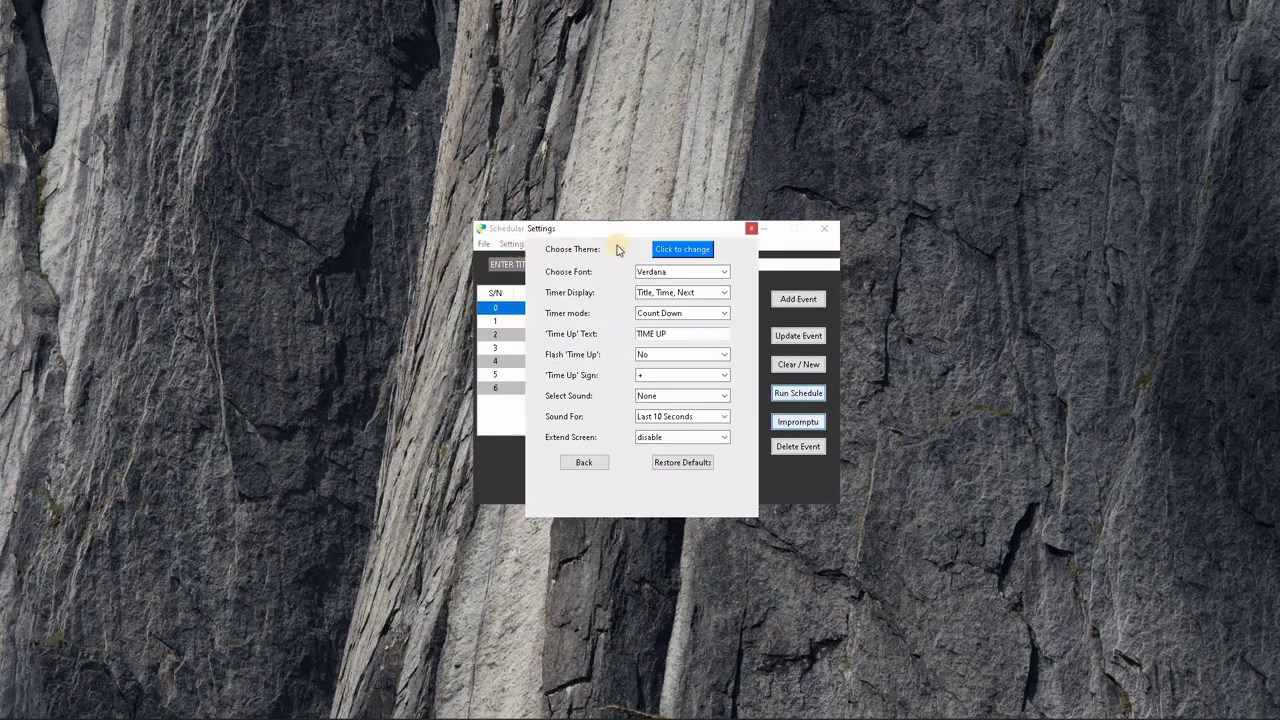
pyautogui.click(683, 250)
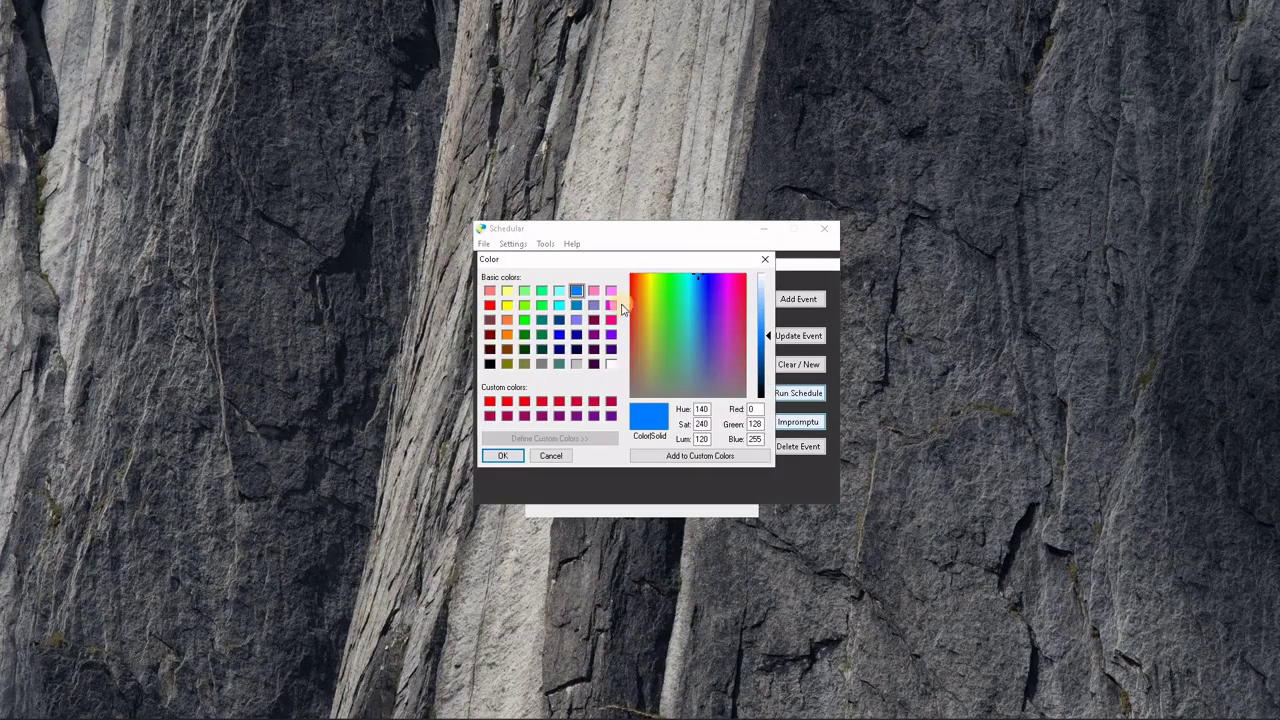
pyautogui.click(594, 363)
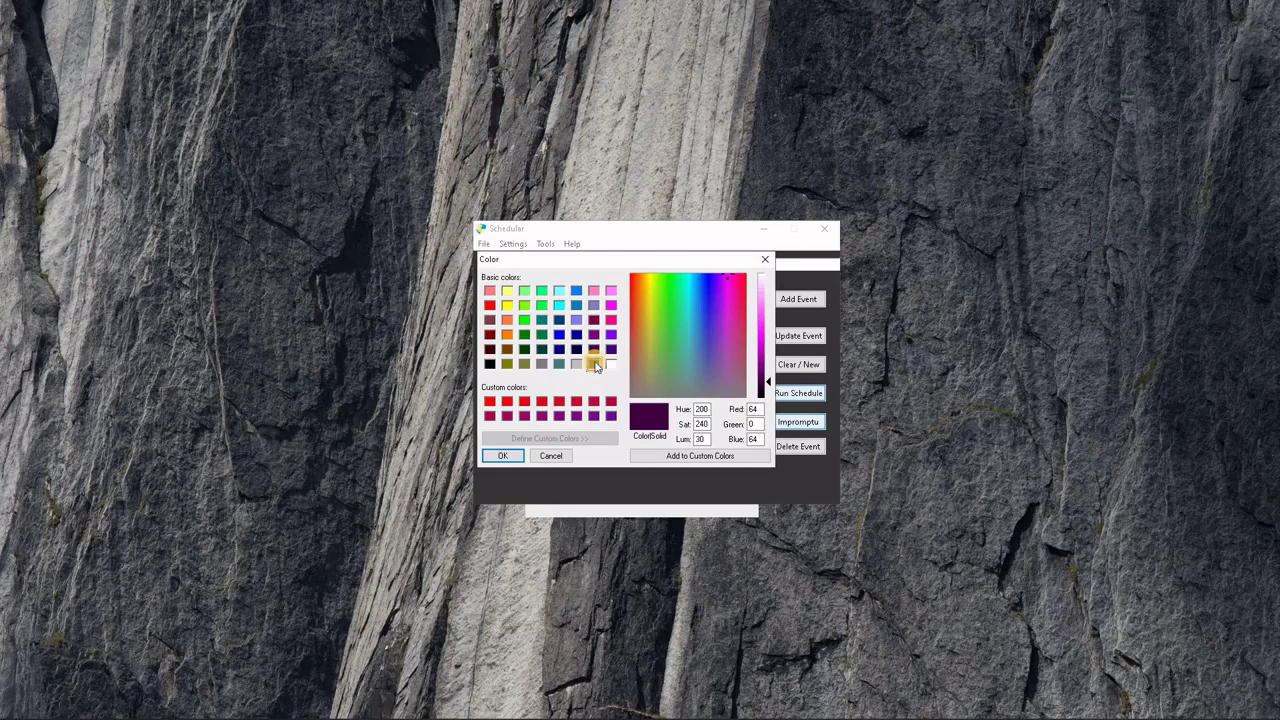
pyautogui.click(503, 455)
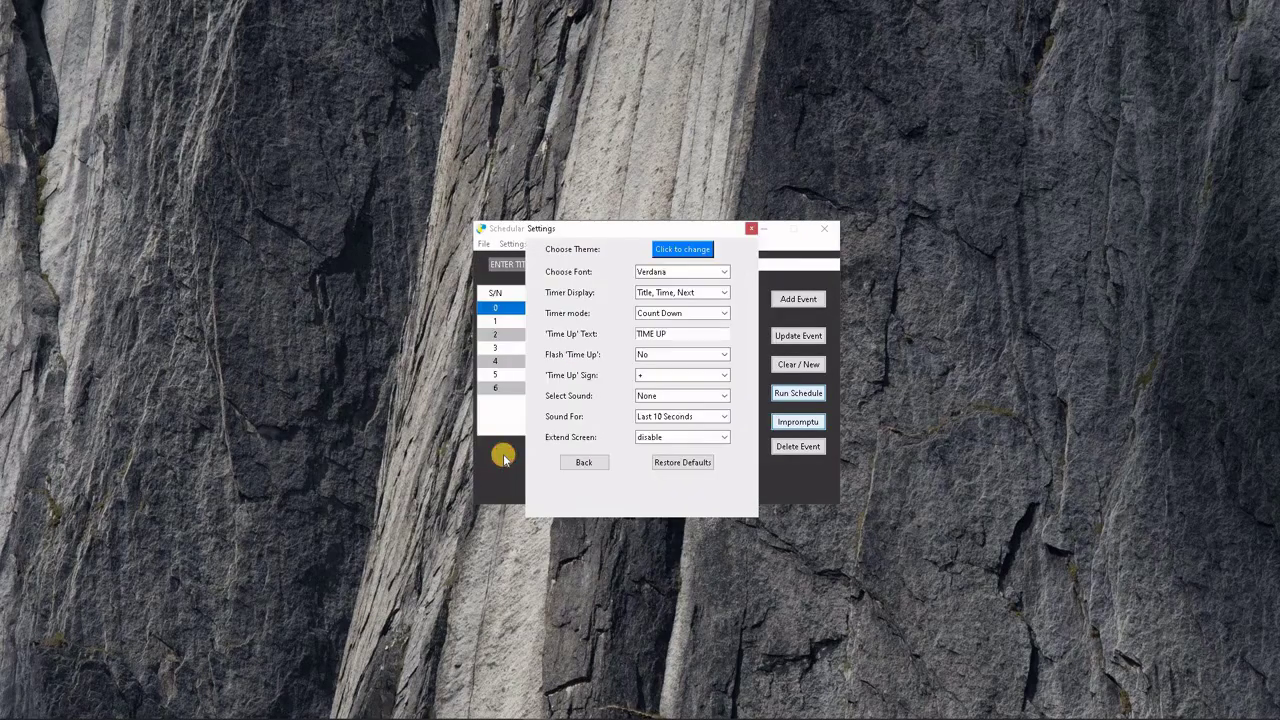
pyautogui.click(584, 462)
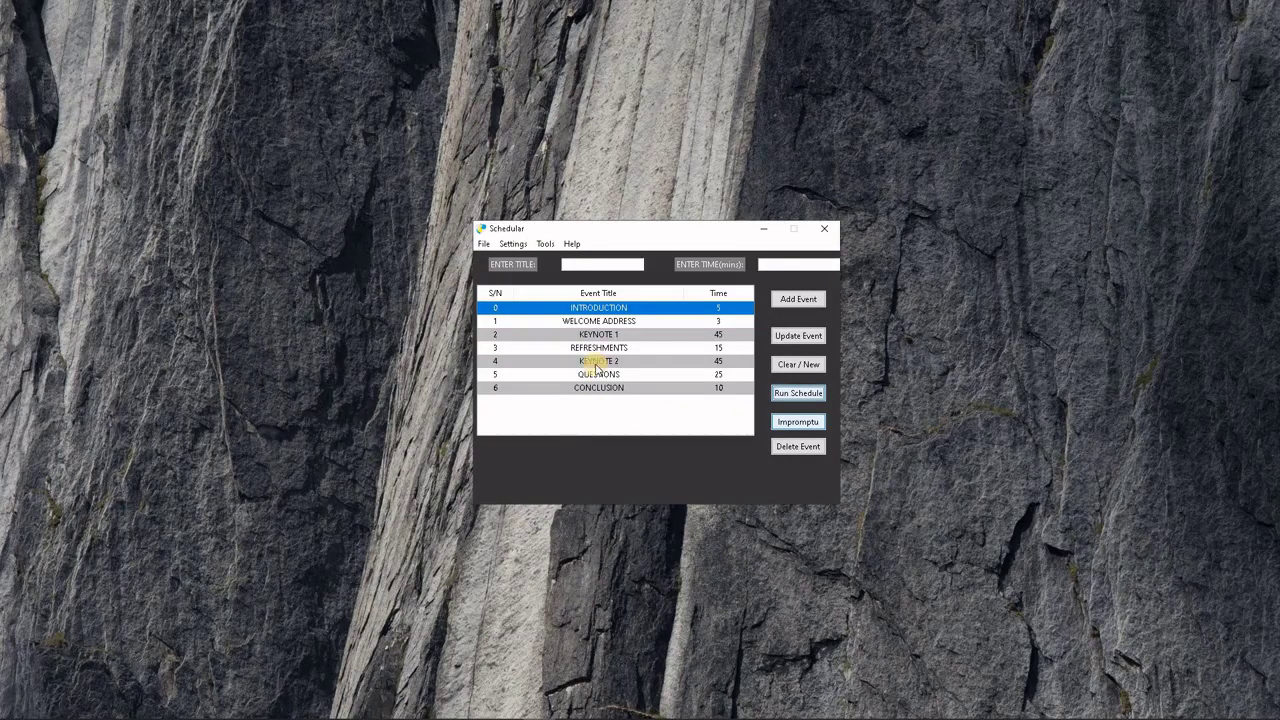
# - Run the schedule from the REFRESHMENTS event to check the new theme in a maximized timer, and close it
pyautogui.click(598, 348)
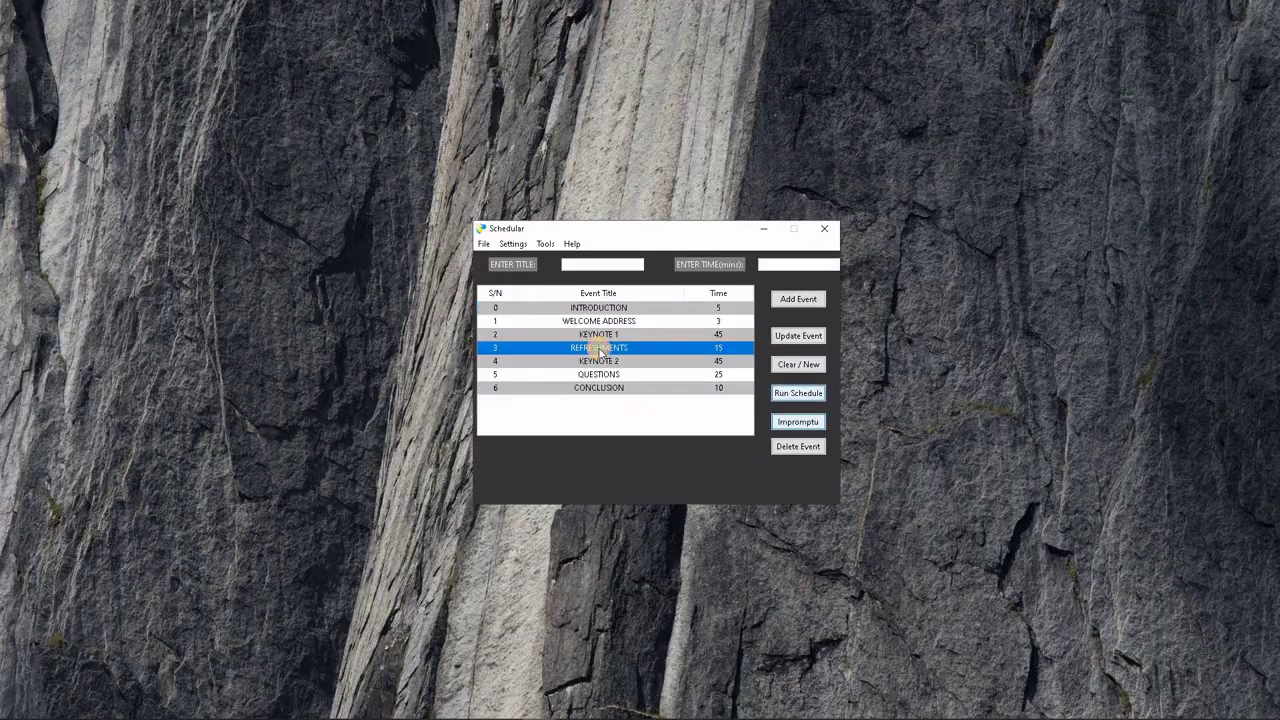
pyautogui.click(795, 395)
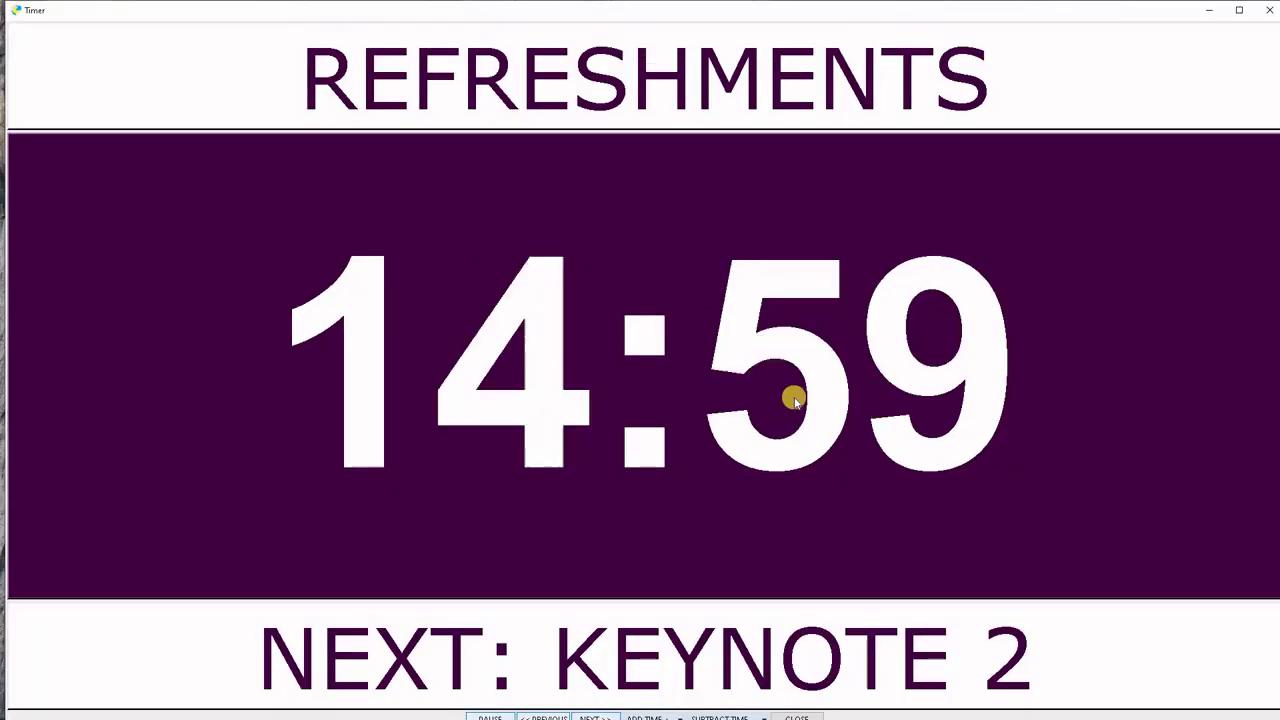
pyautogui.click(1238, 18)
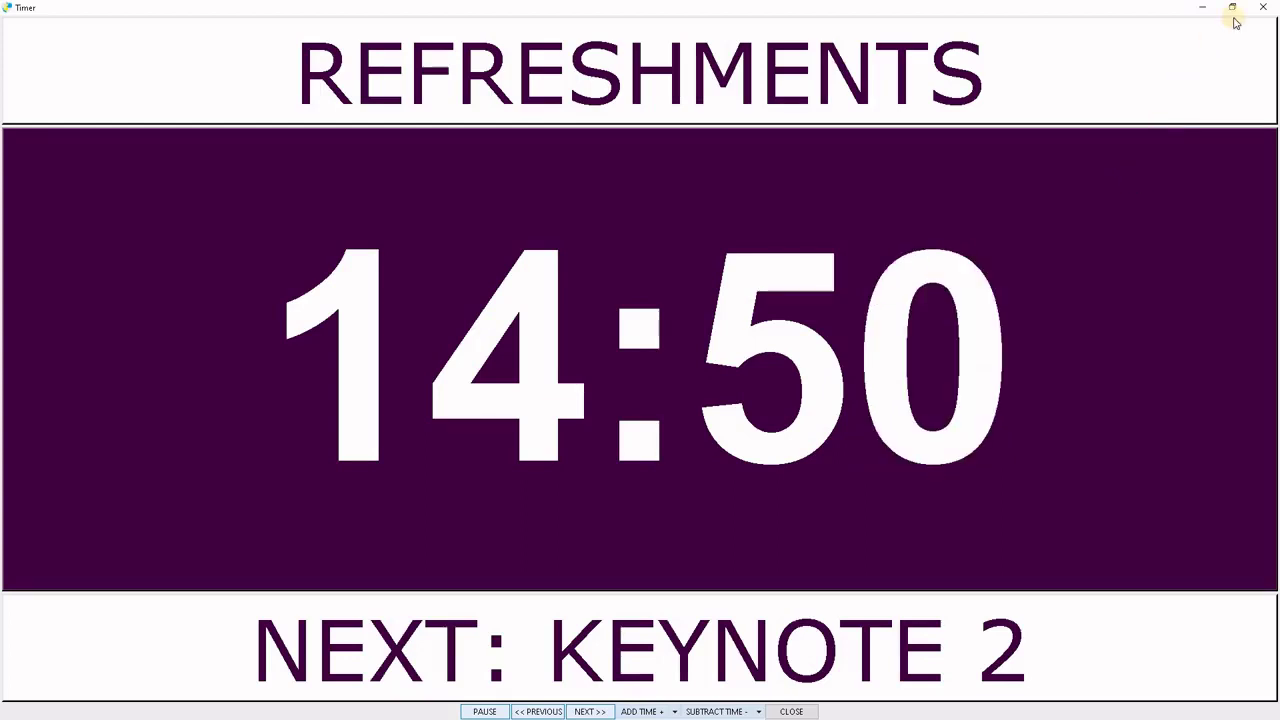
pyautogui.click(1262, 7)
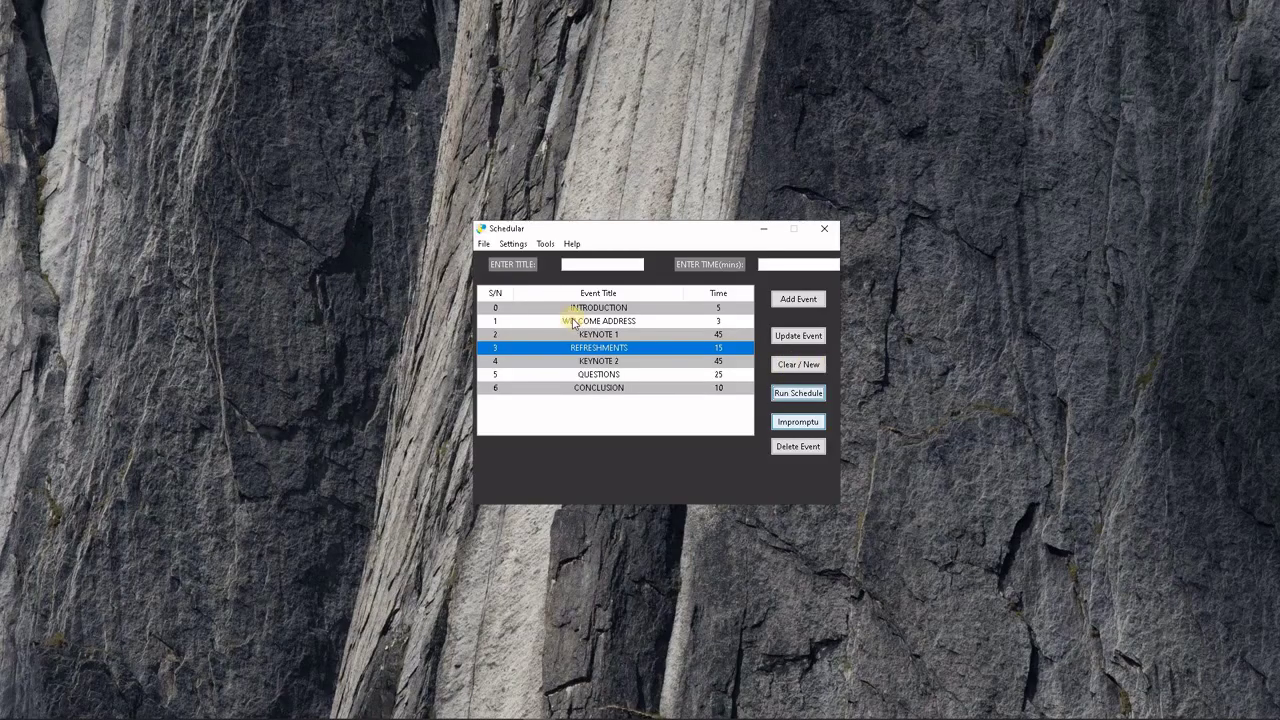
# - Set the timer font to Letter Gothic Std in the settings
pyautogui.click(513, 248)
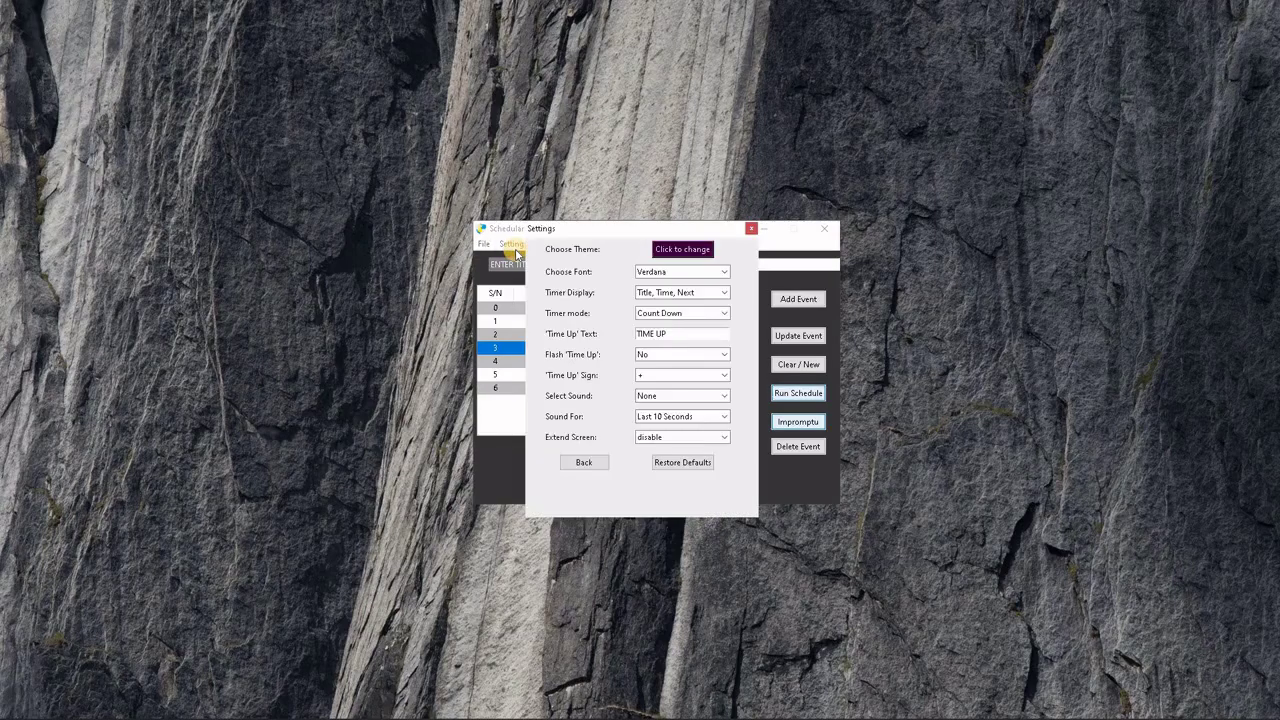
pyautogui.click(655, 274)
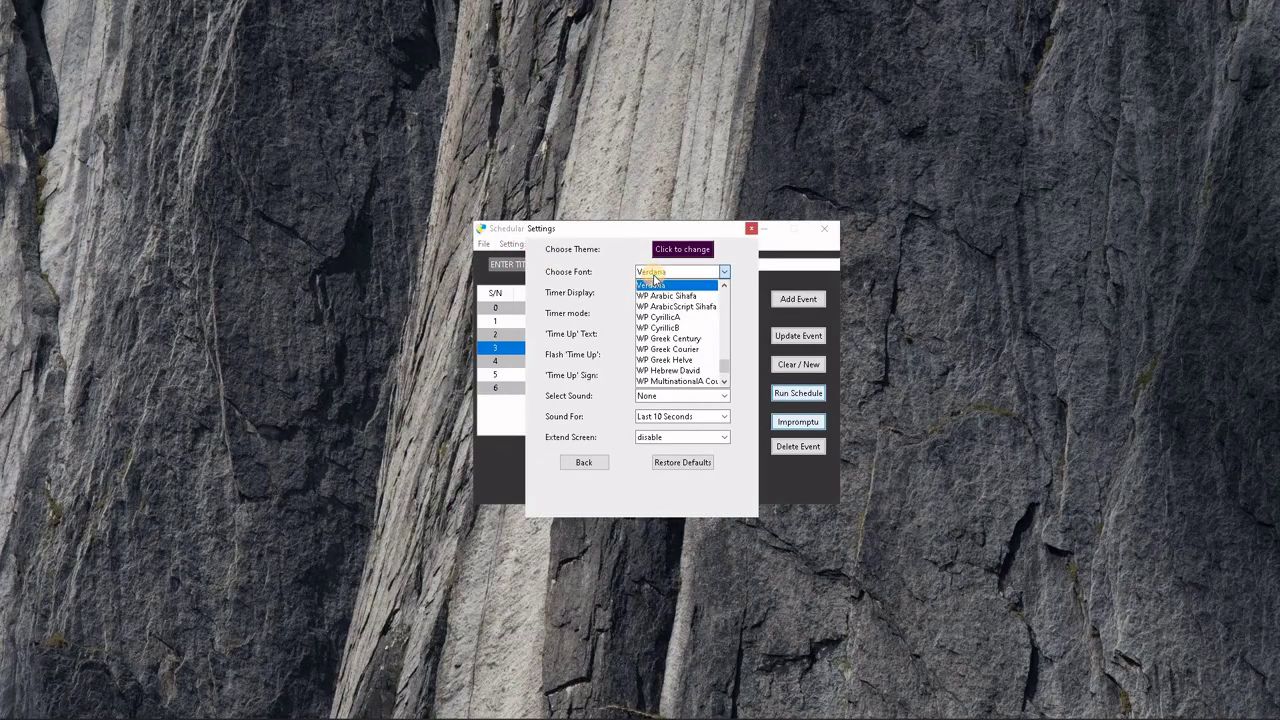
pyautogui.scroll(10, 678, 310)
pyautogui.click(678, 307)
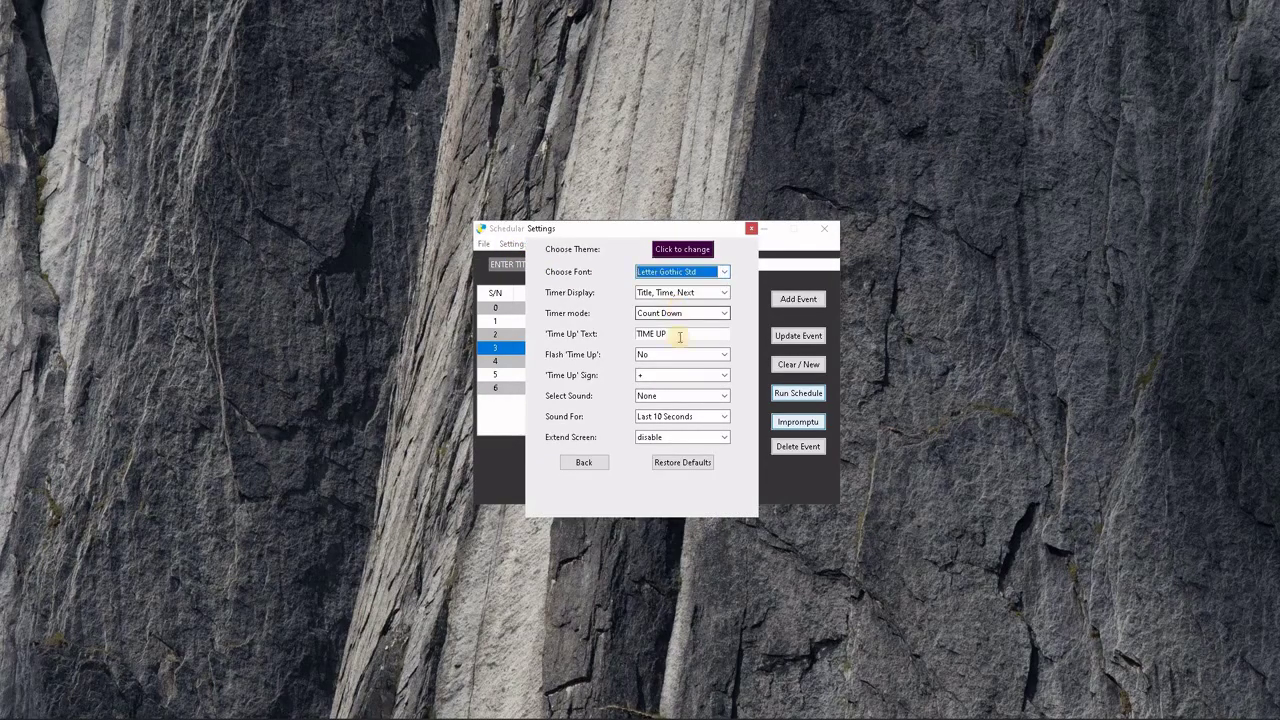
pyautogui.click(584, 462)
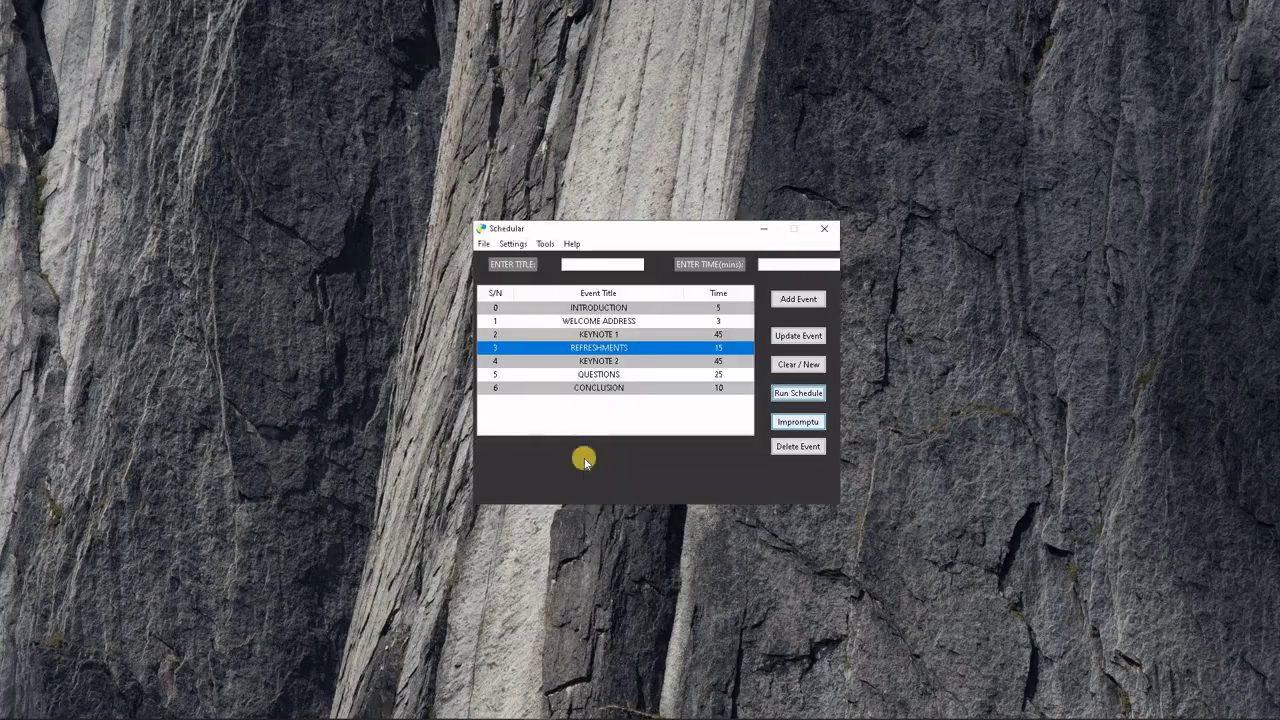
# - Run the schedule from REFRESHMENTS to check the new font, and close the timer
pyautogui.click(788, 395)
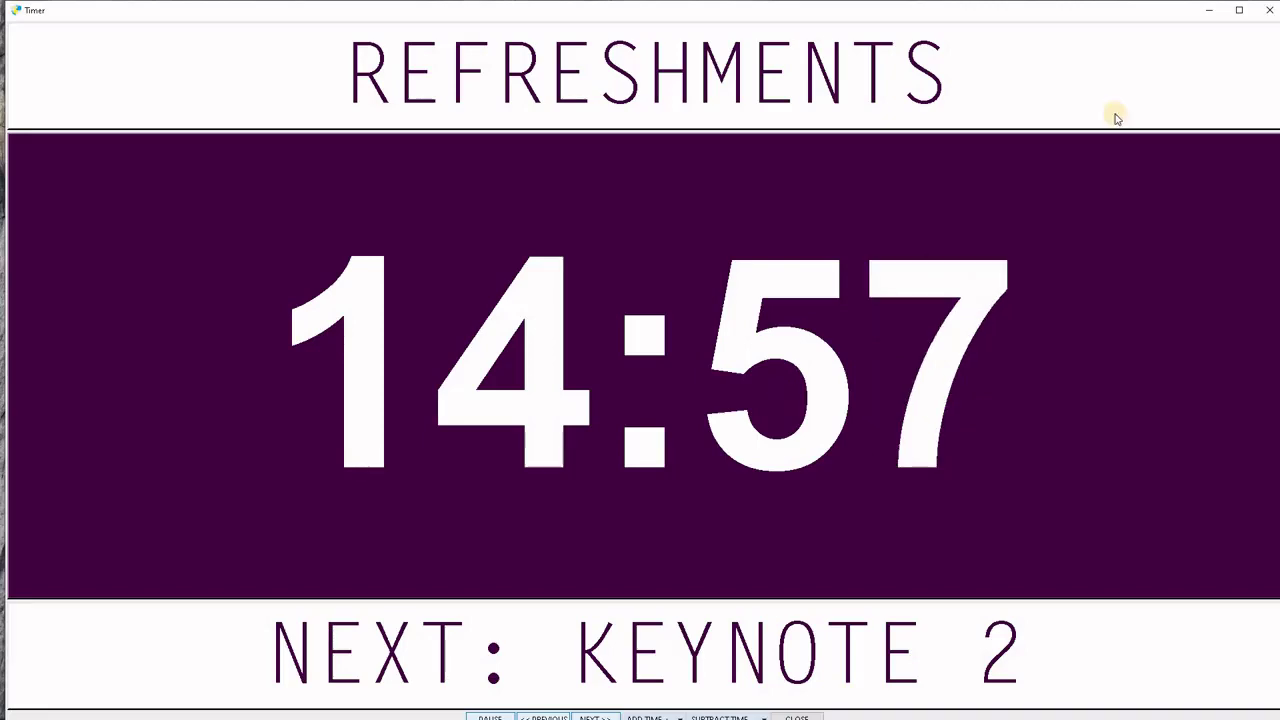
pyautogui.click(1269, 9)
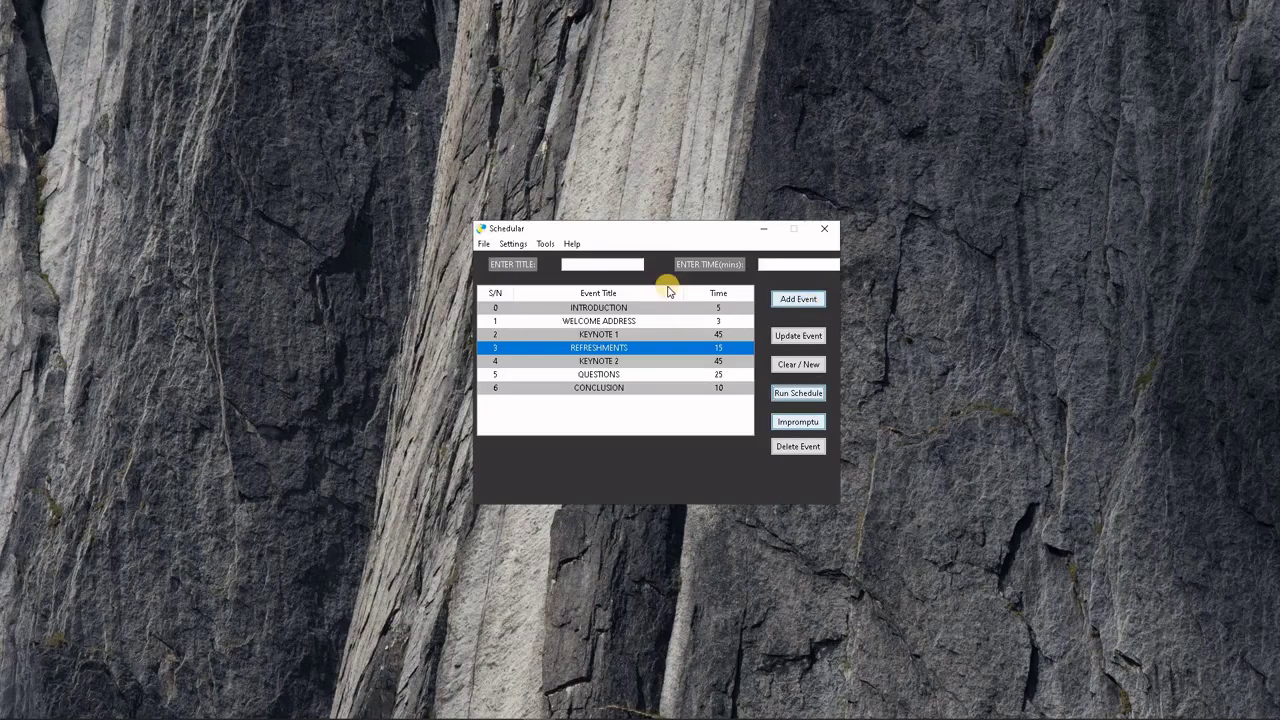
# - Set the timer display to Title and Time in the settings
pyautogui.click(514, 244)
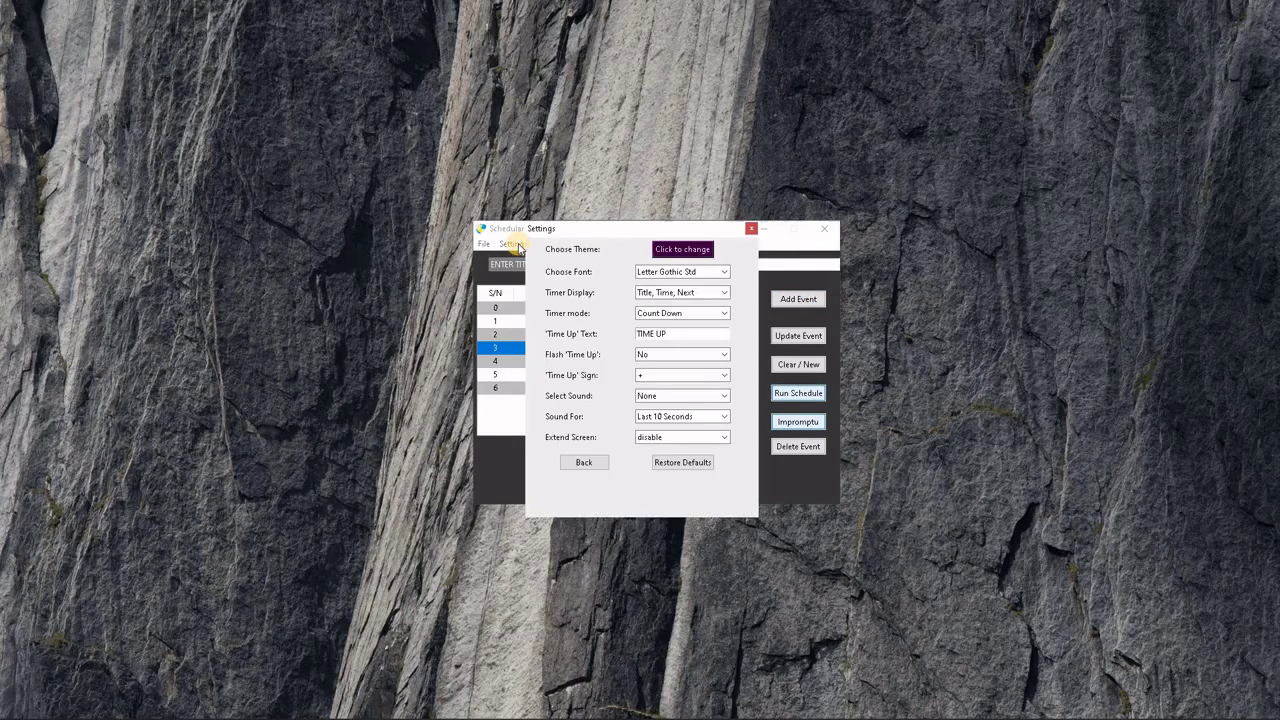
pyautogui.click(663, 292)
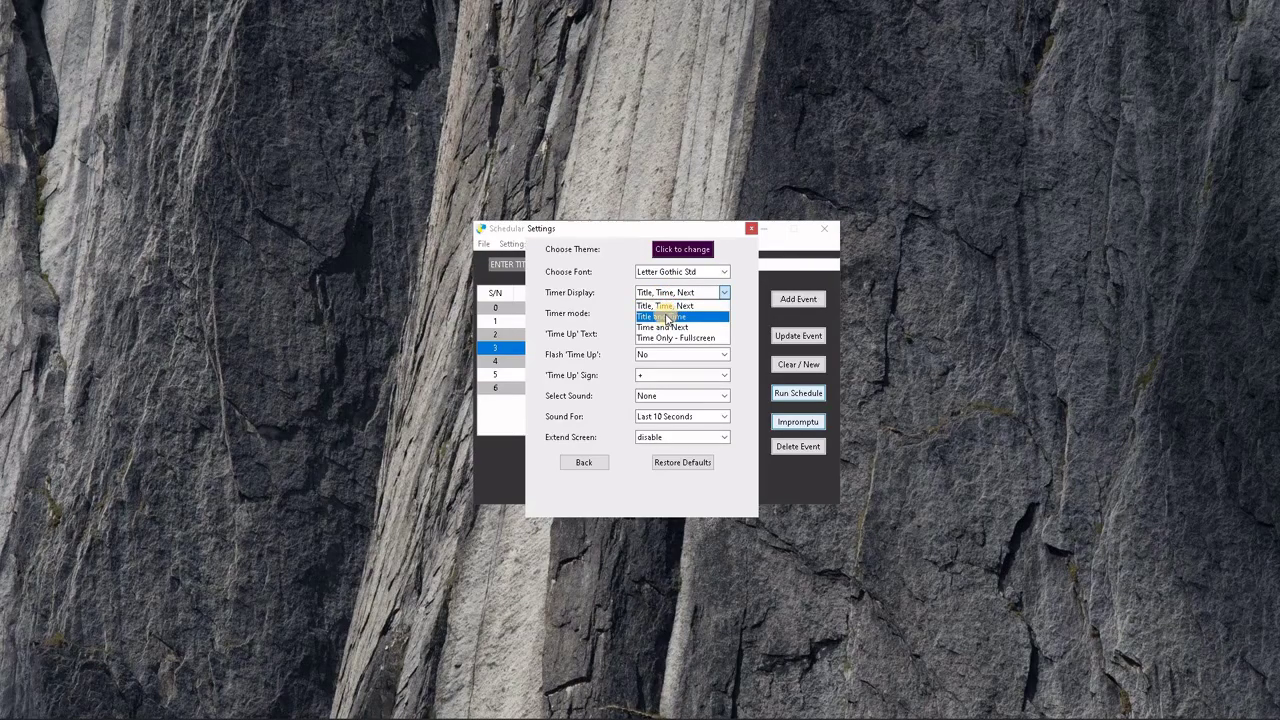
pyautogui.click(661, 317)
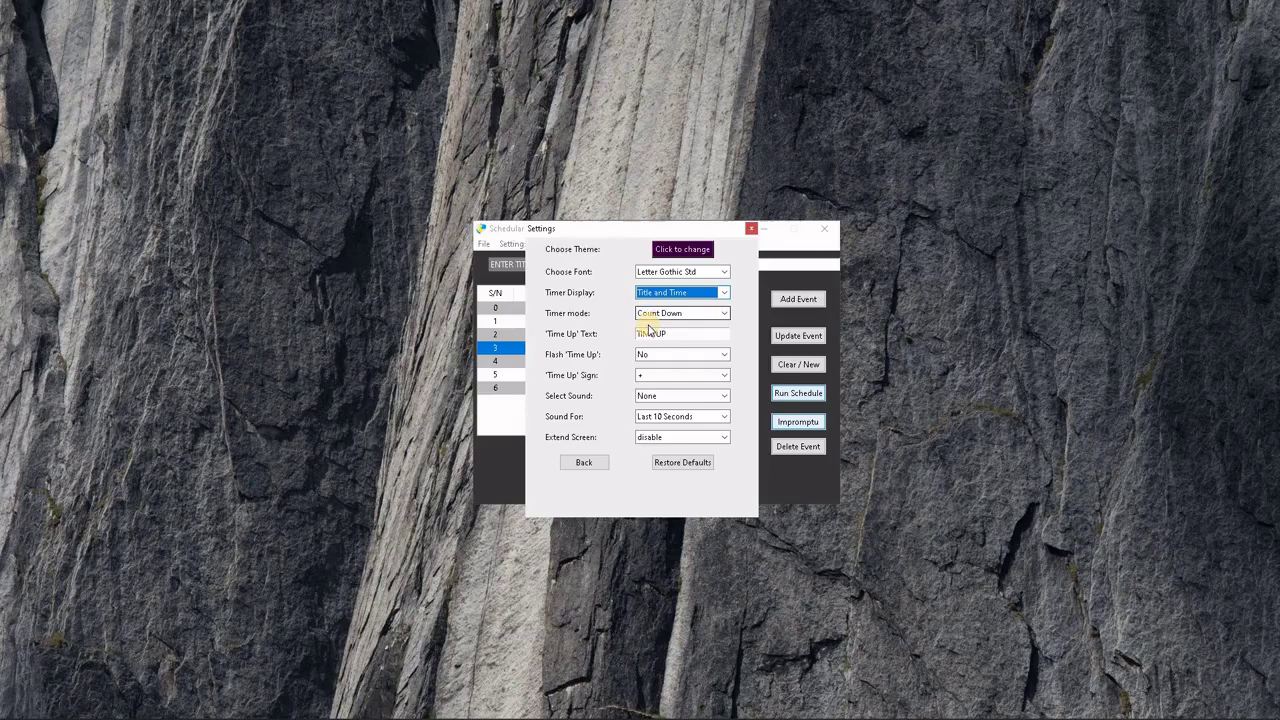
pyautogui.click(588, 462)
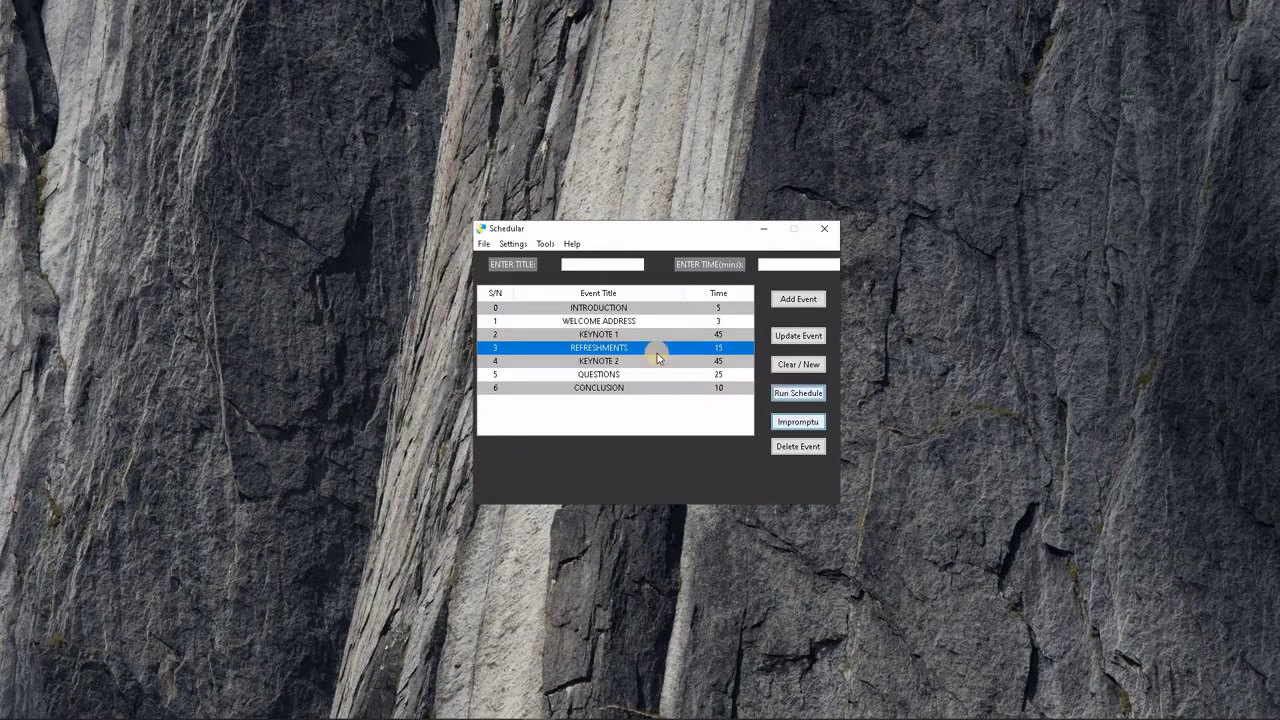
# - Run the schedule from KEYNOTE 1 to check the title-and-time layout, and close the timer
pyautogui.click(628, 334)
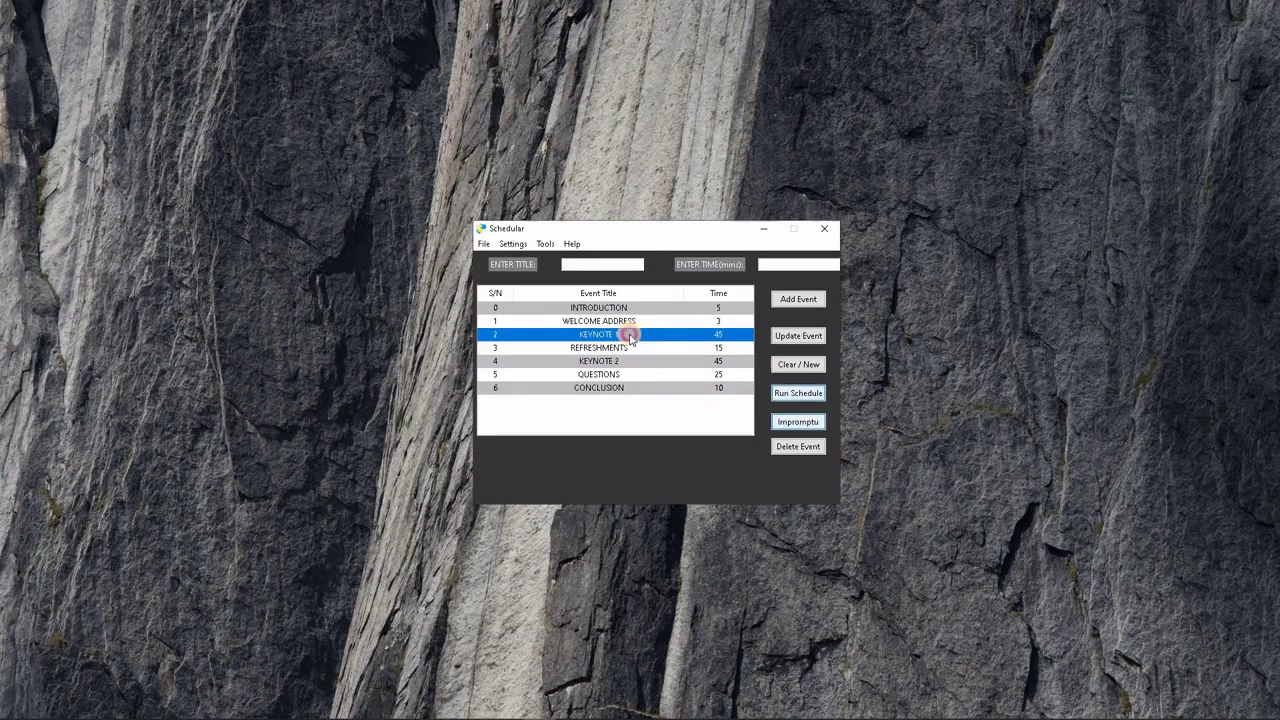
pyautogui.click(798, 394)
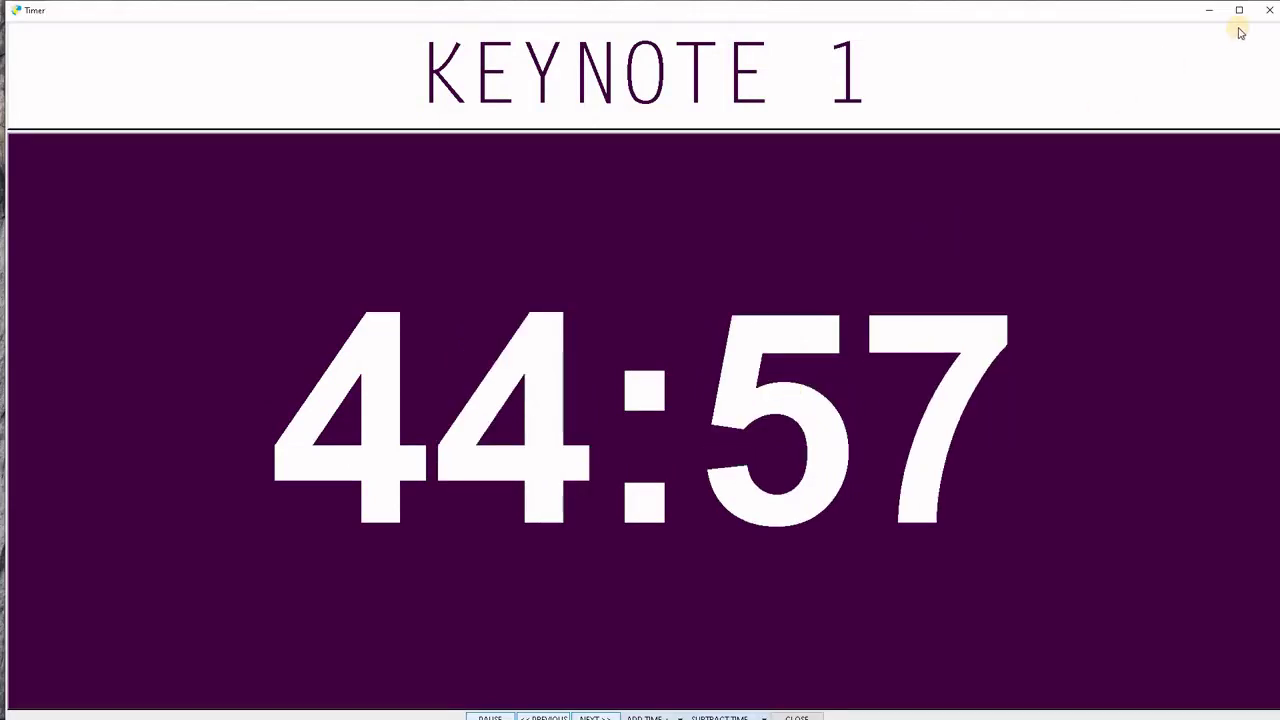
pyautogui.click(1268, 12)
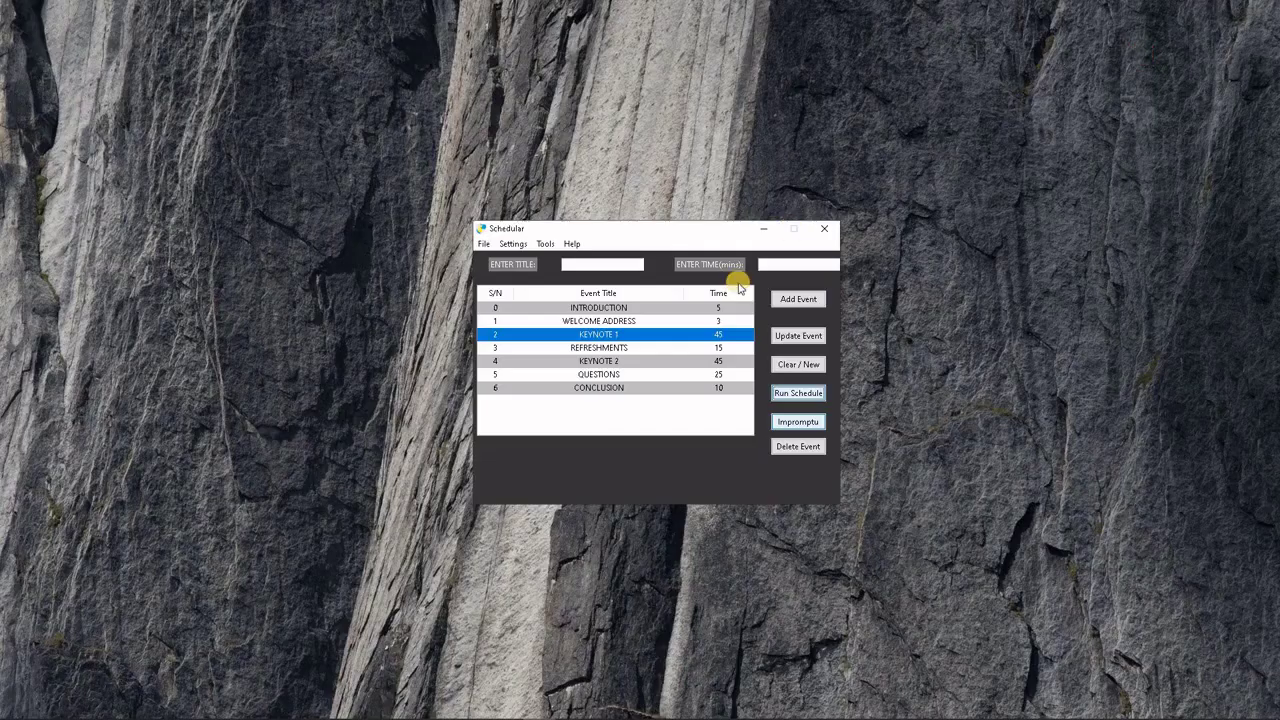
# - Set the timer mode to Count Up in the settings
pyautogui.click(511, 245)
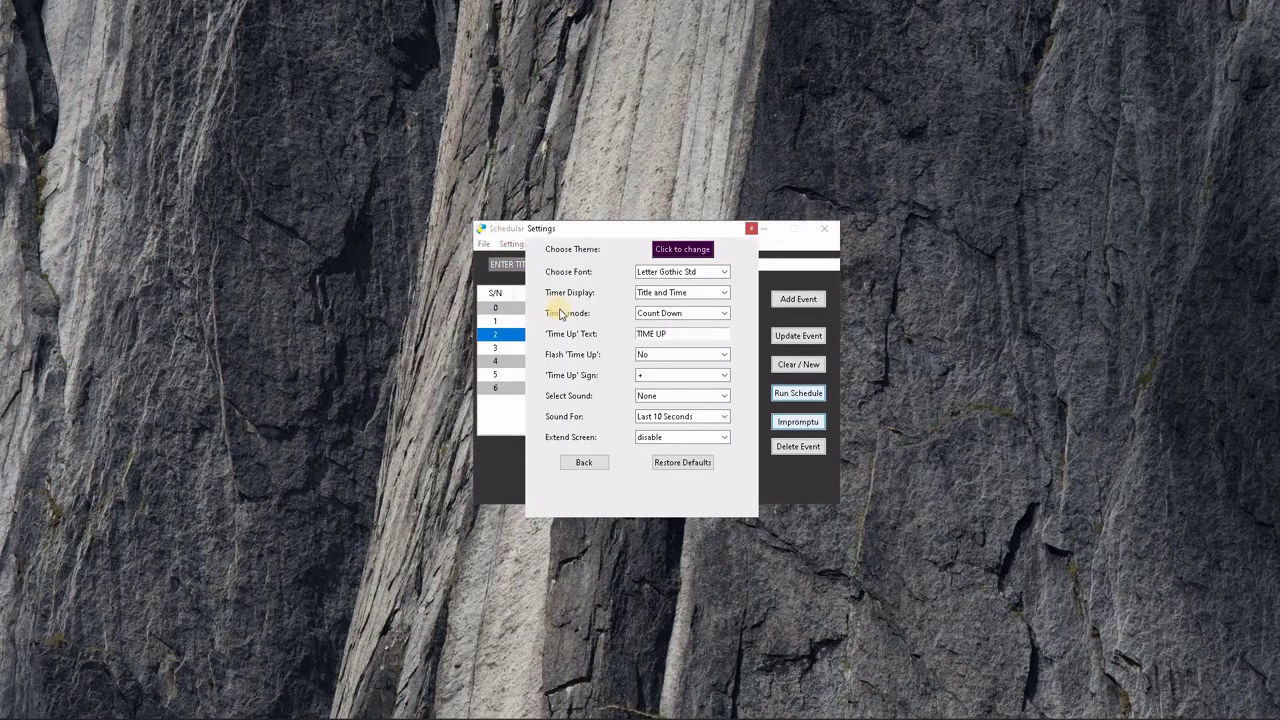
pyautogui.click(681, 313)
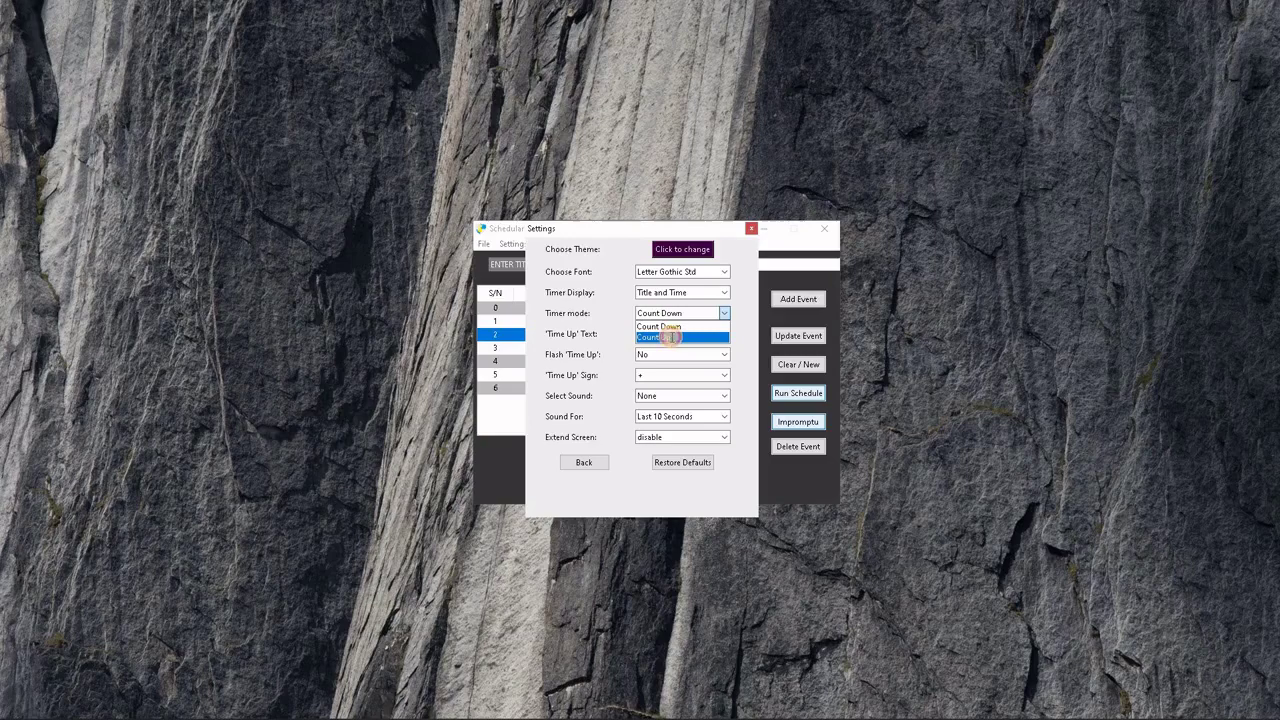
pyautogui.click(670, 335)
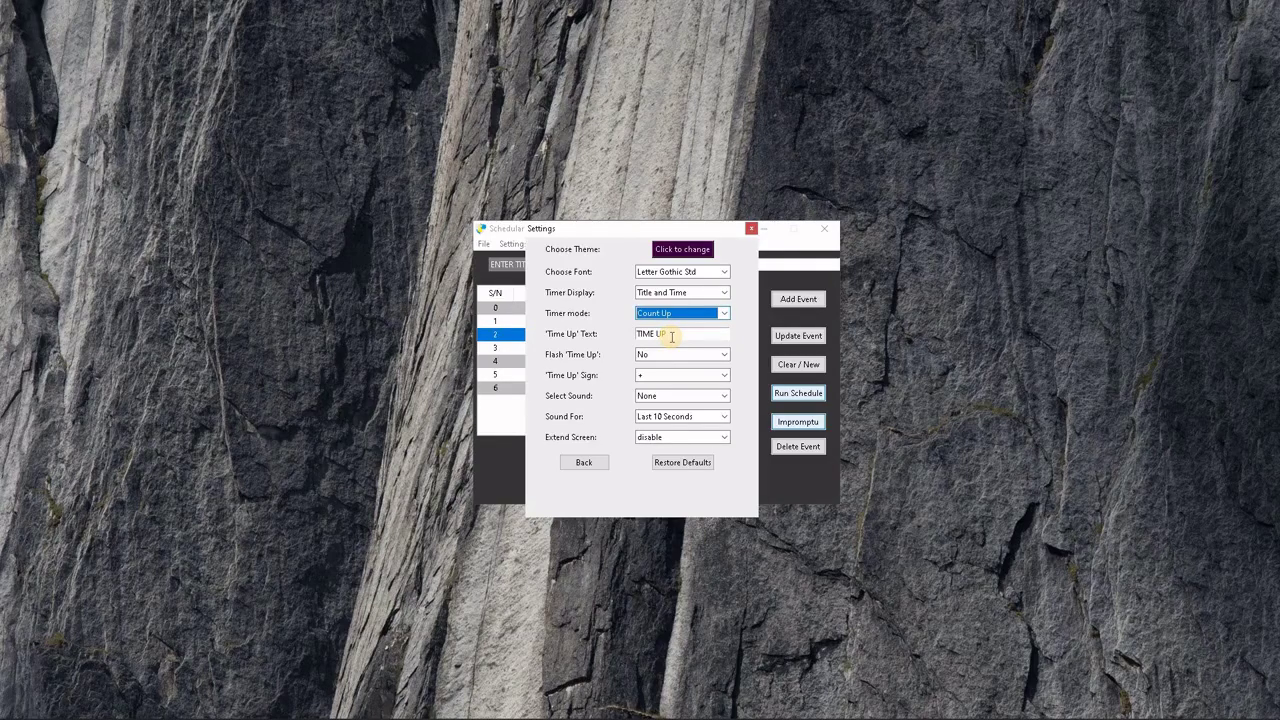
pyautogui.click(582, 464)
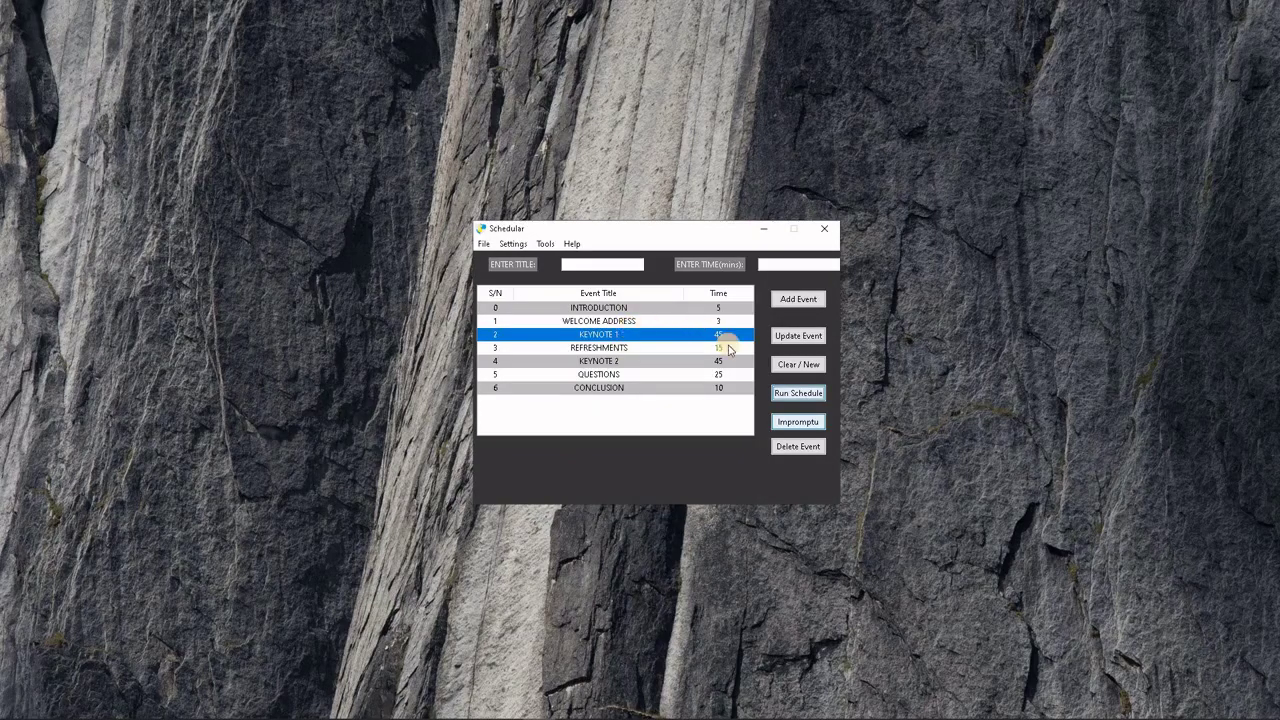
# - Run the schedule from KEYNOTE 1 and again from WELCOME ADDRESS past its time limit to check the count-up mode, and close the timer
pyautogui.click(810, 392)
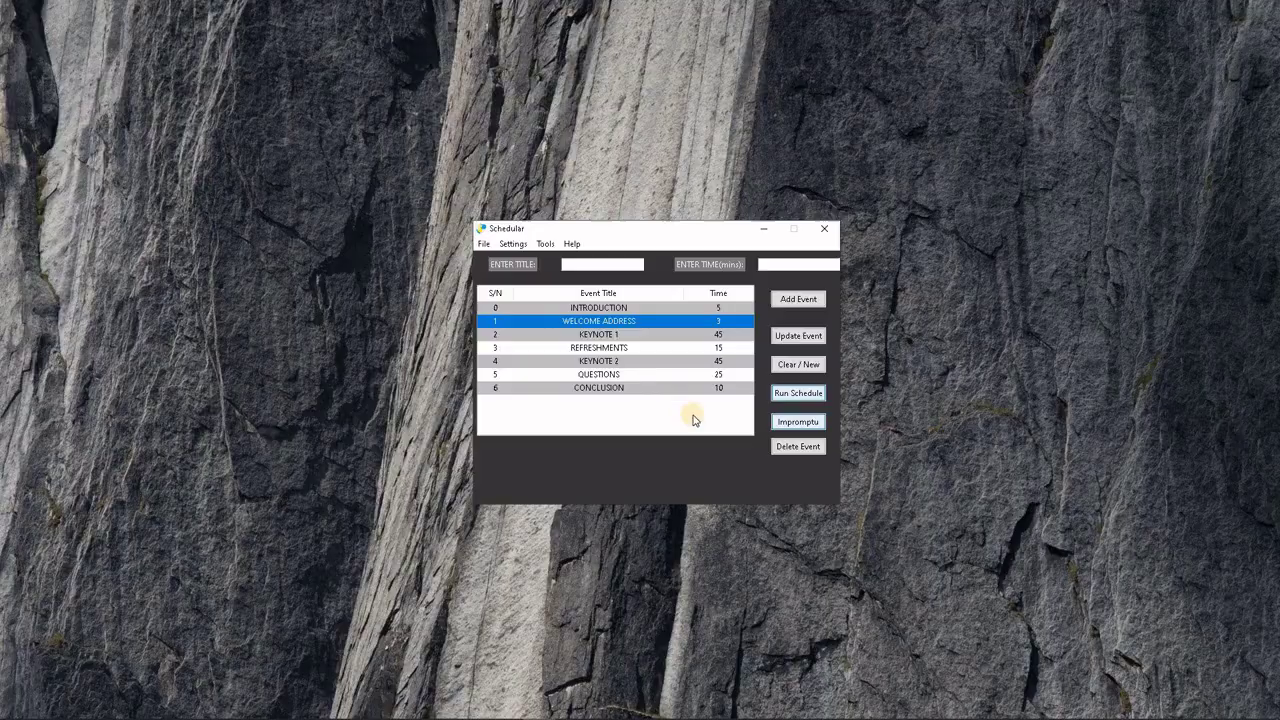
pyautogui.click(797, 394)
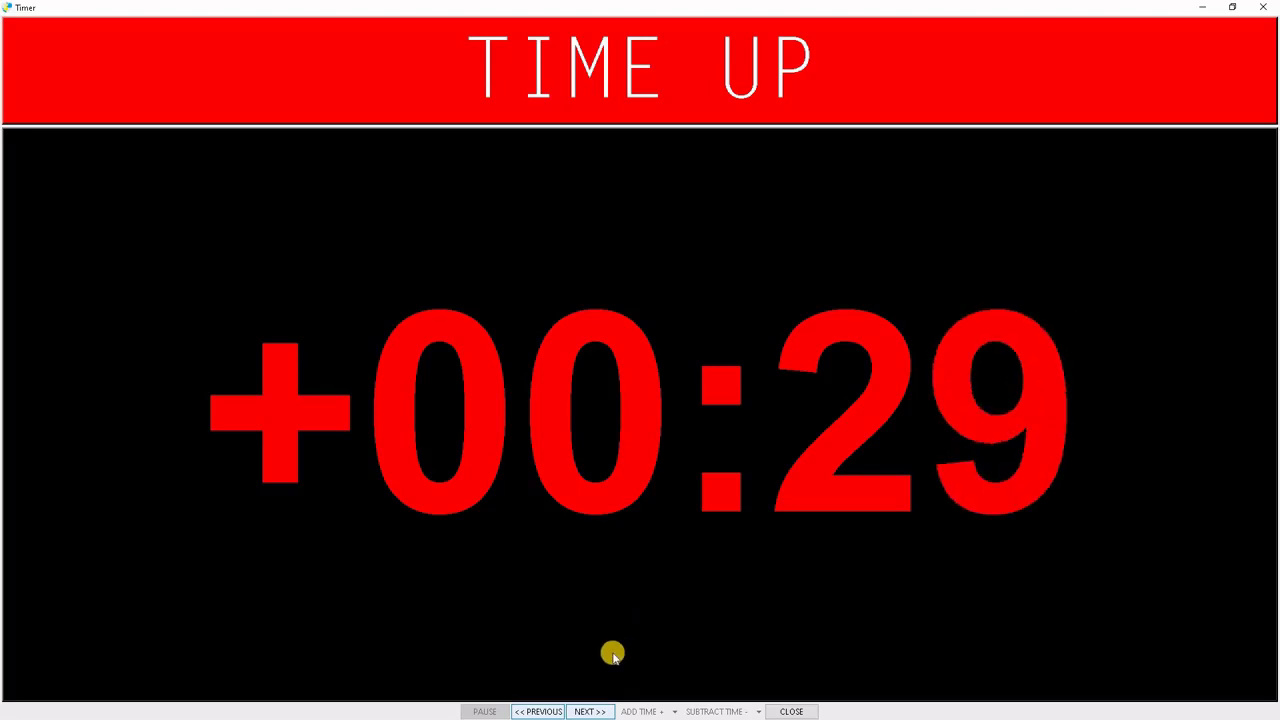
pyautogui.click(589, 711)
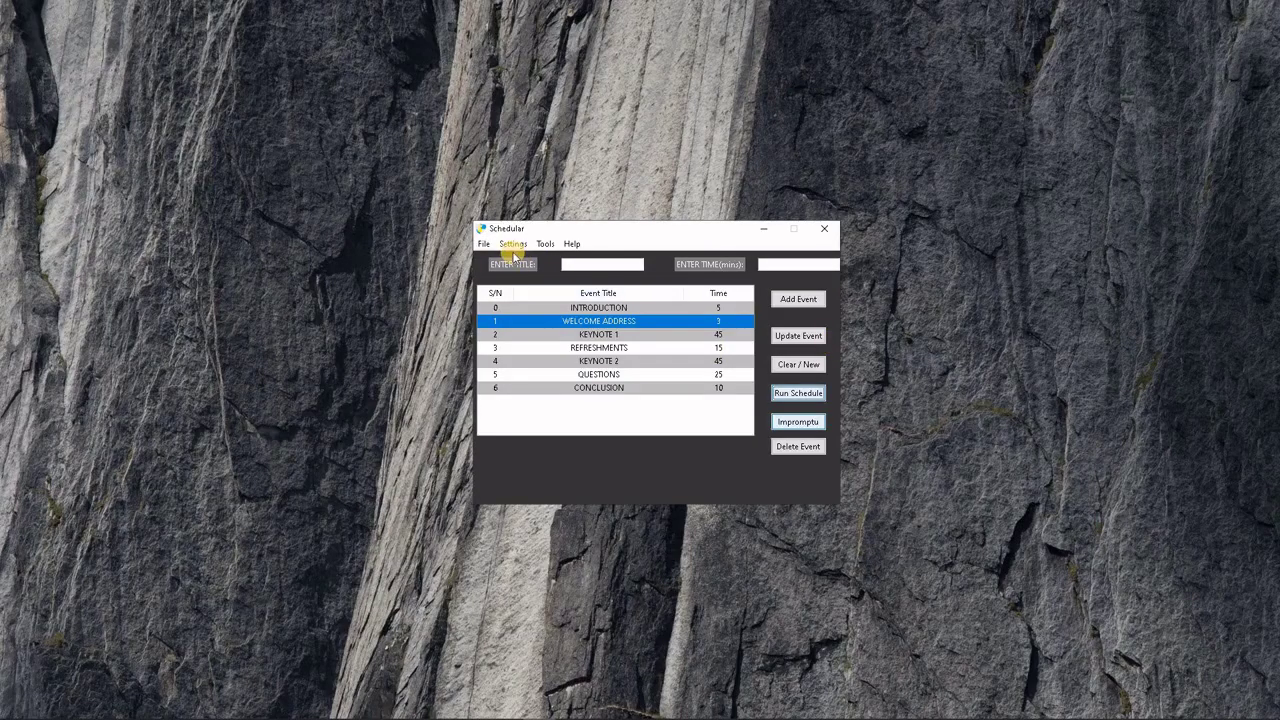
# - Set Flash 'Time Up' to Yes and the timer sound to Tick Tock in the settings
pyautogui.click(512, 246)
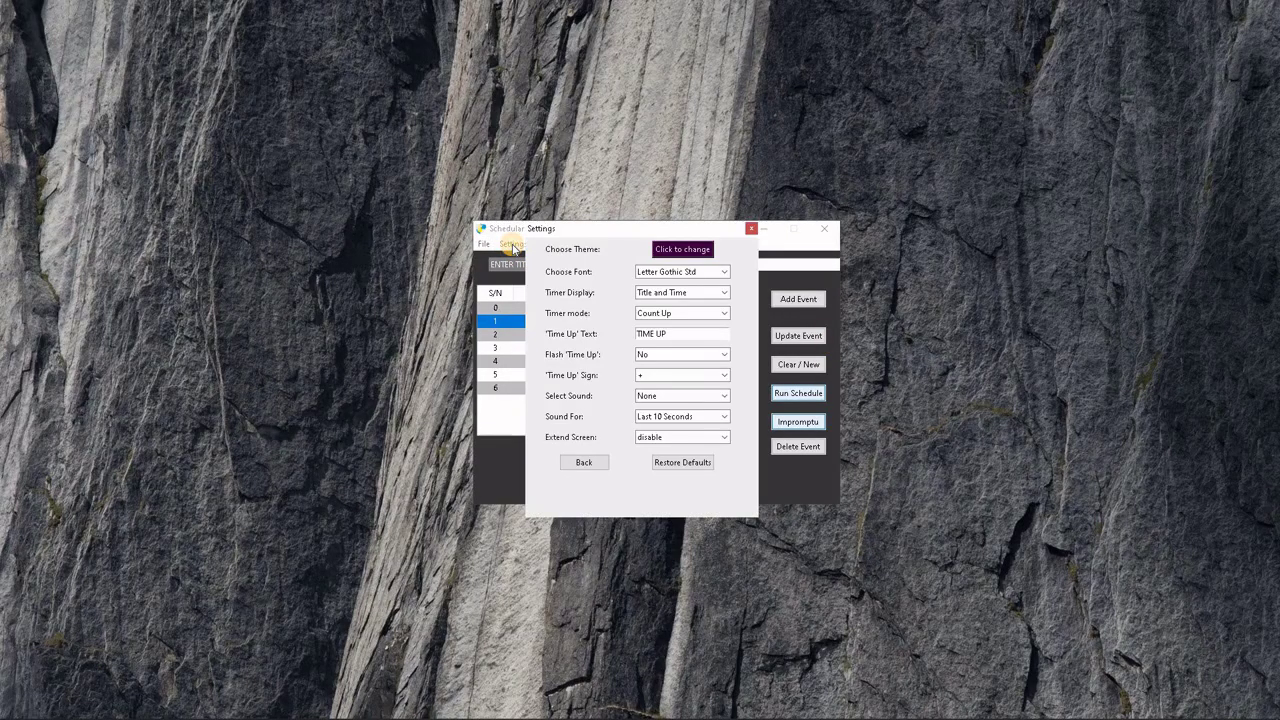
pyautogui.click(660, 359)
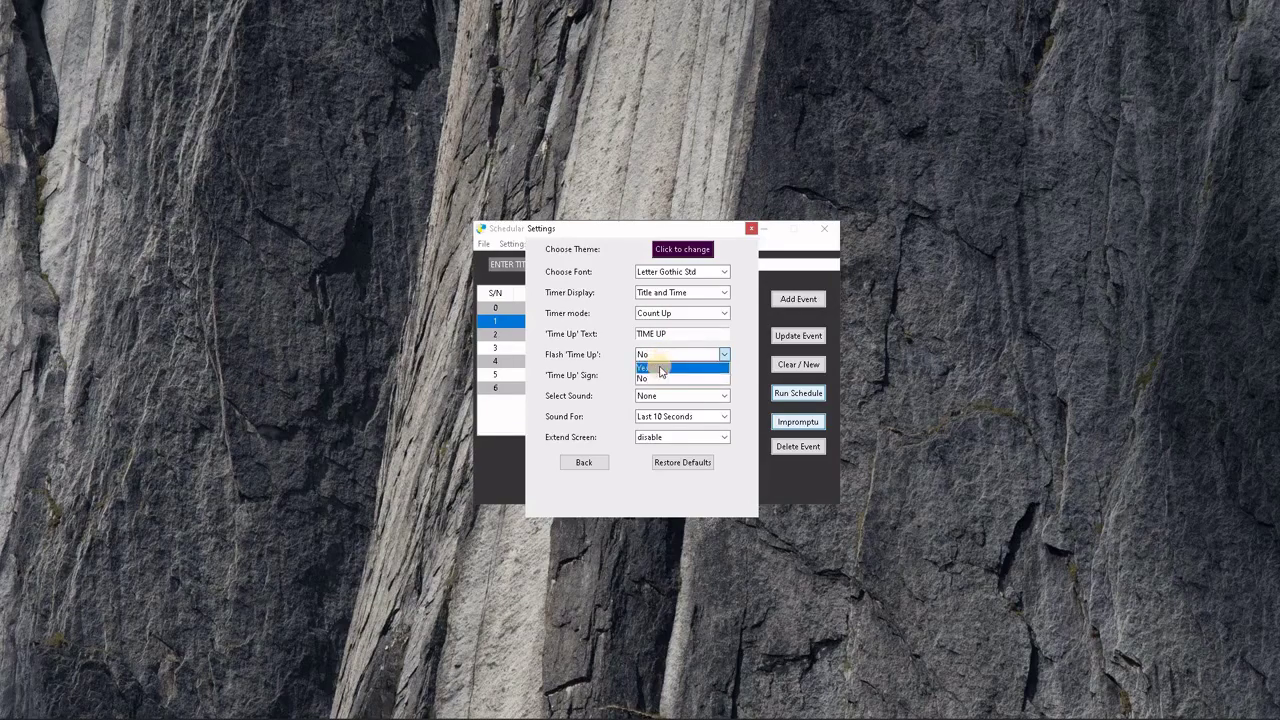
pyautogui.click(660, 371)
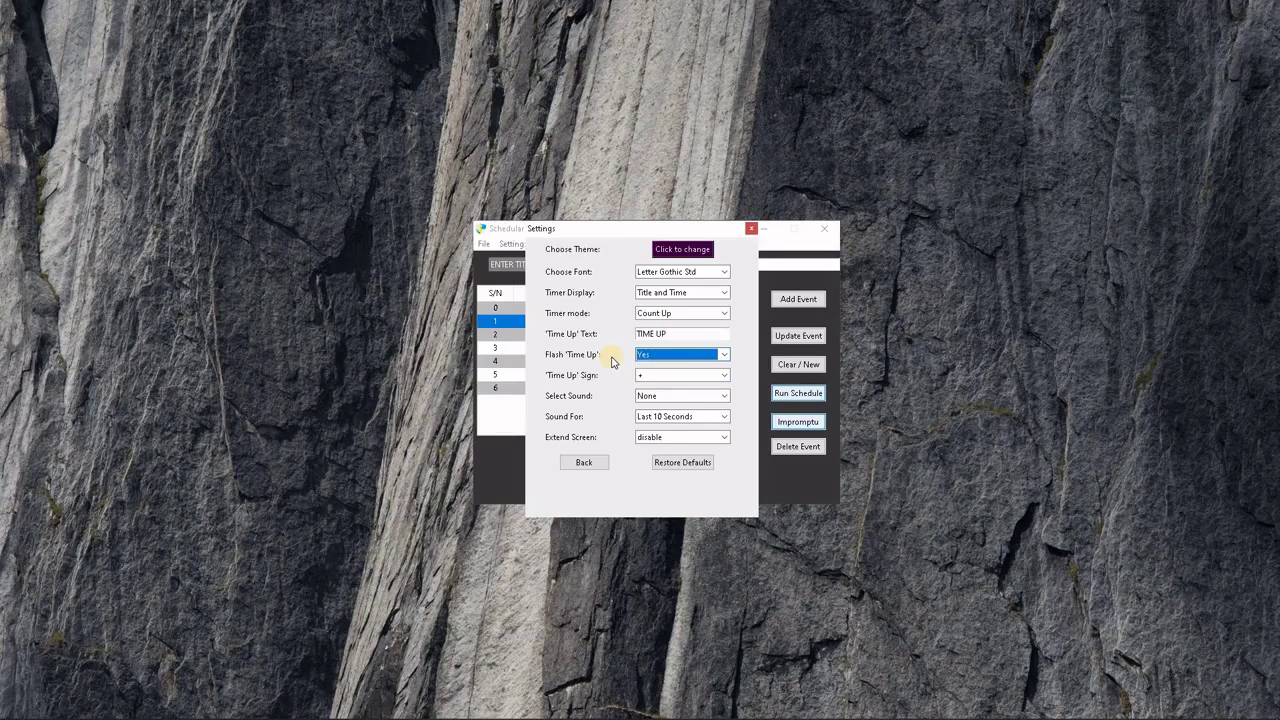
pyautogui.scroll(-1, 636, 397)
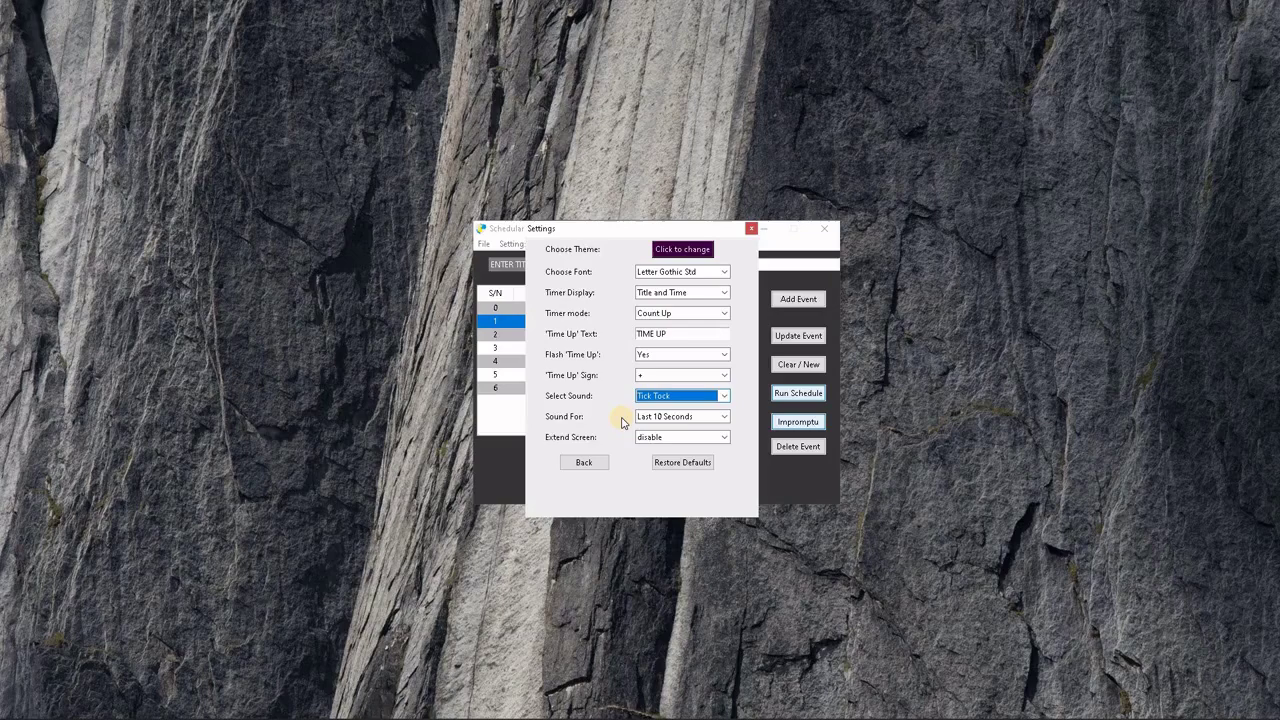
pyautogui.click(589, 463)
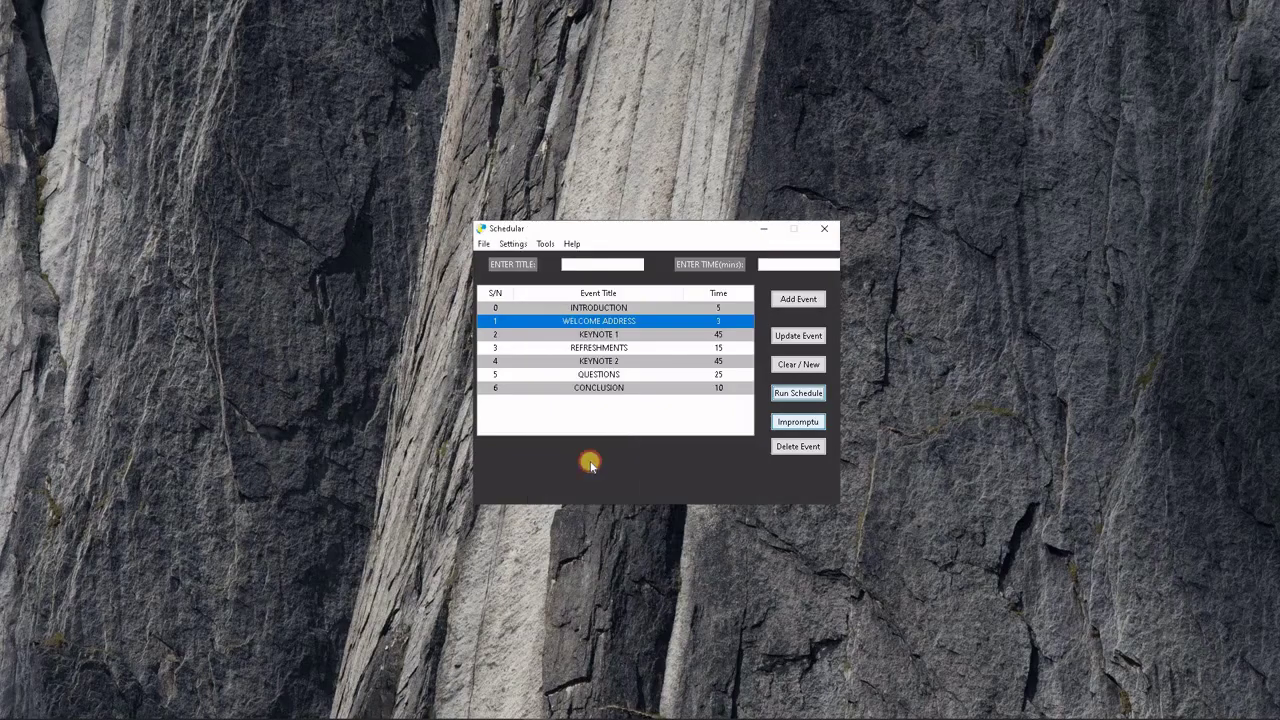
# - Run KEYNOTE 2 in a maximized timer, subtract 45 minutes to check the flashing time-up display, and close the timer
pyautogui.click(624, 362)
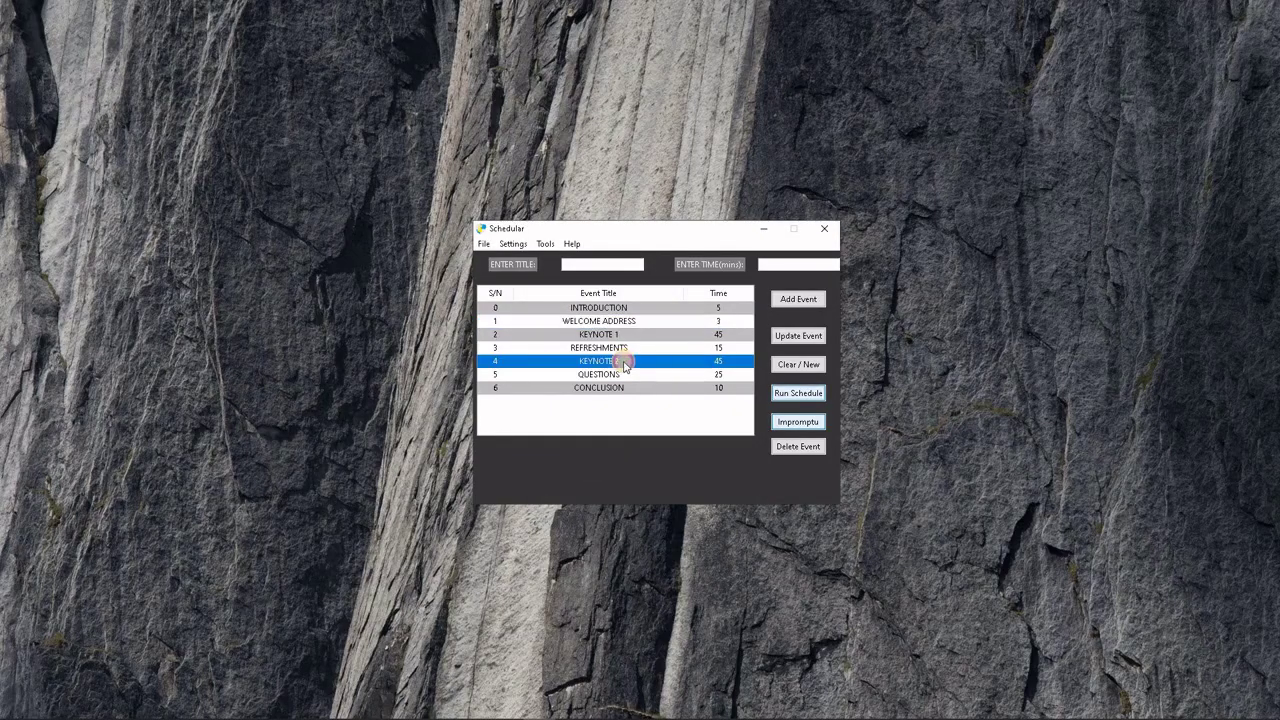
pyautogui.click(790, 396)
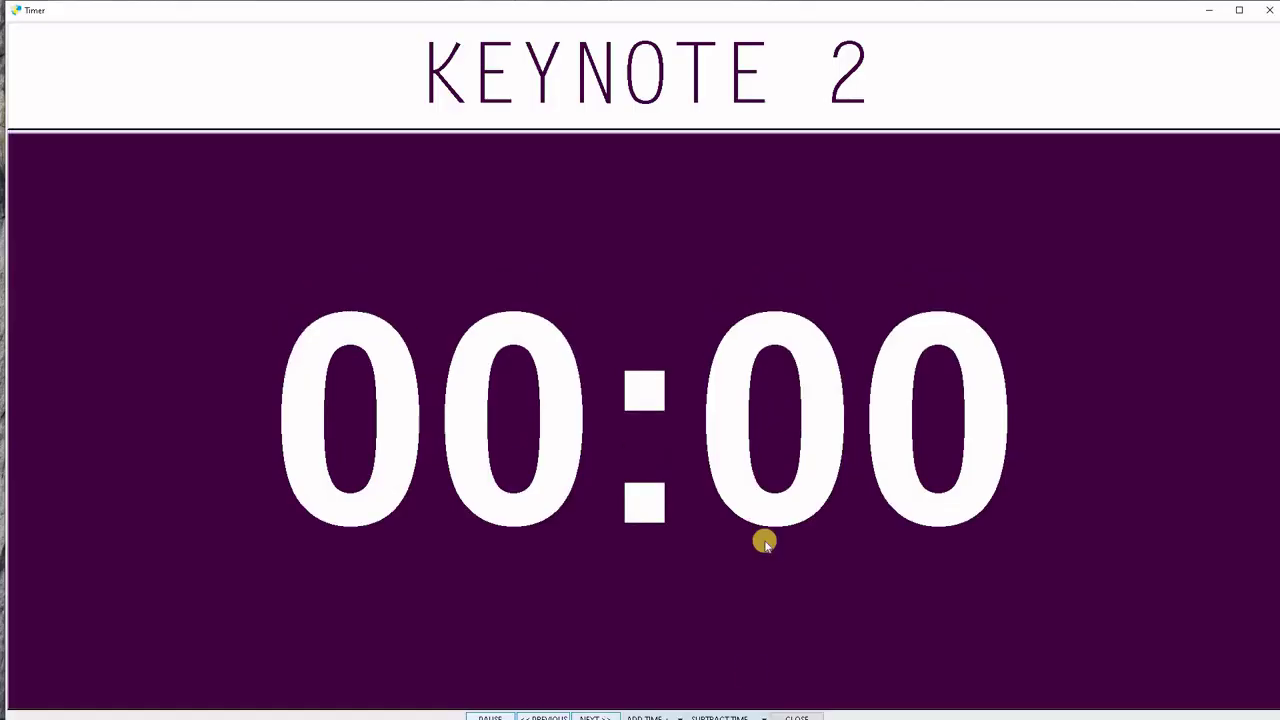
pyautogui.click(1247, 10)
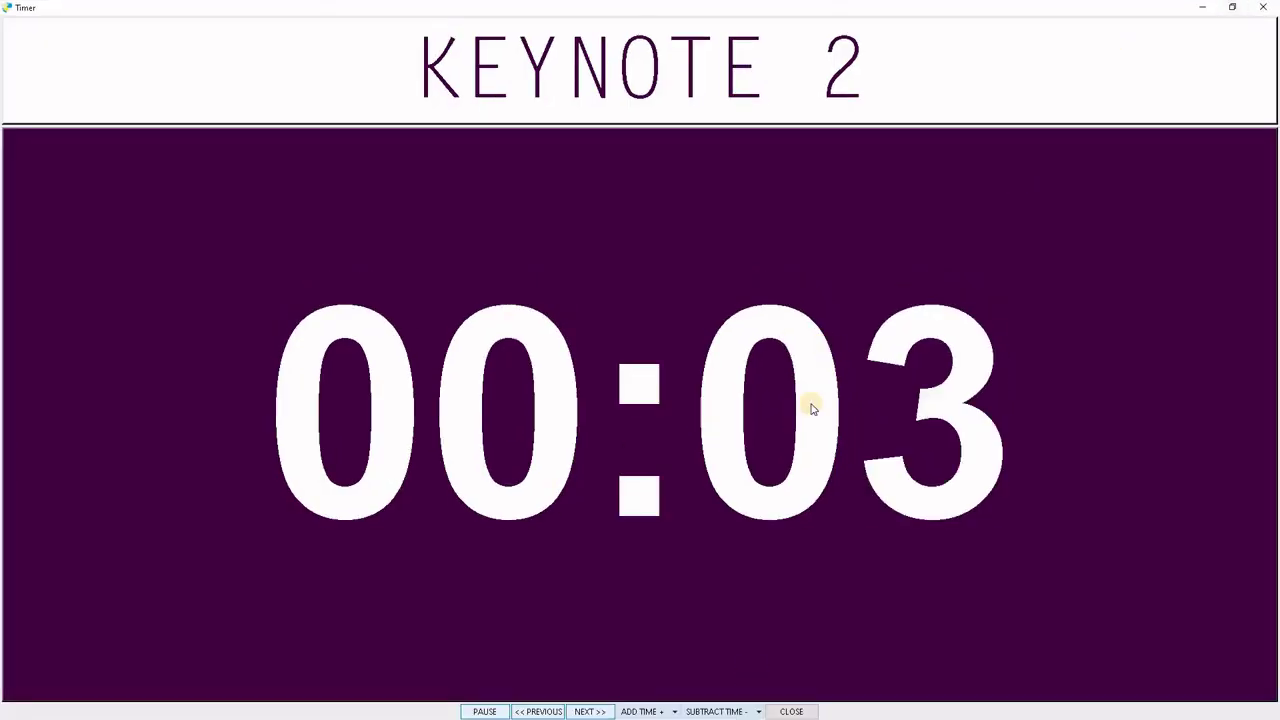
pyautogui.click(714, 712)
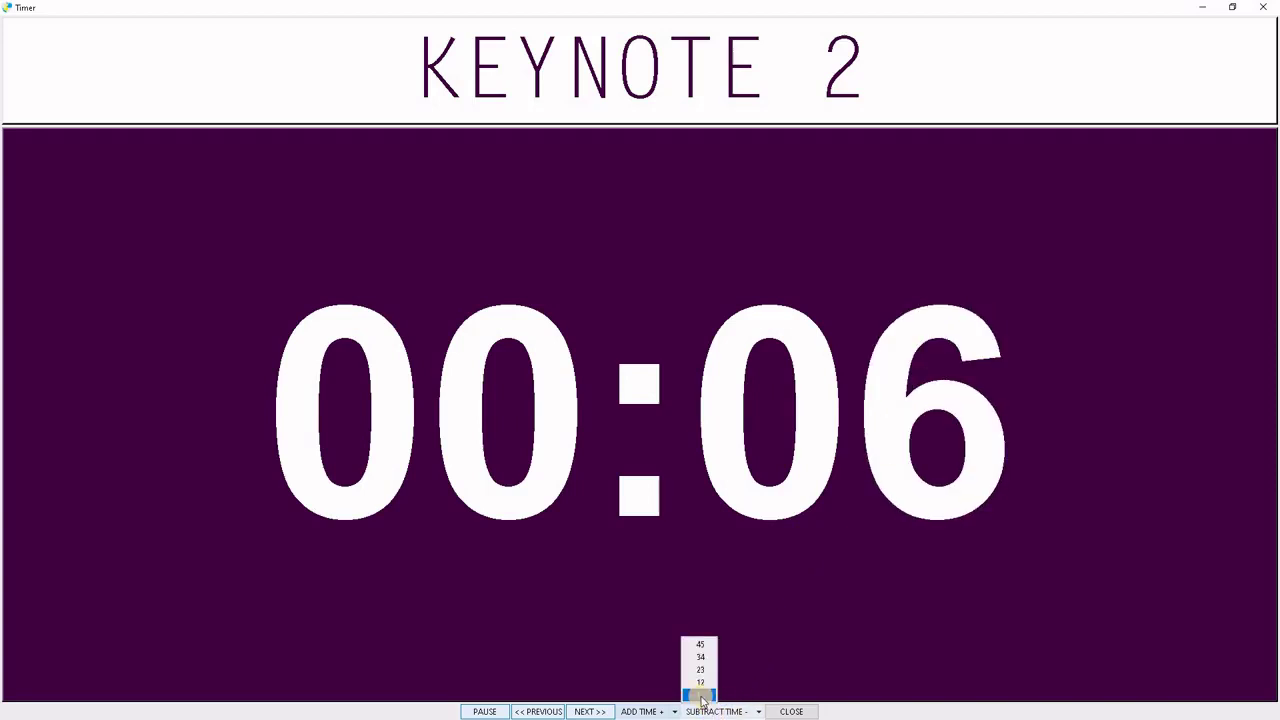
pyautogui.click(701, 645)
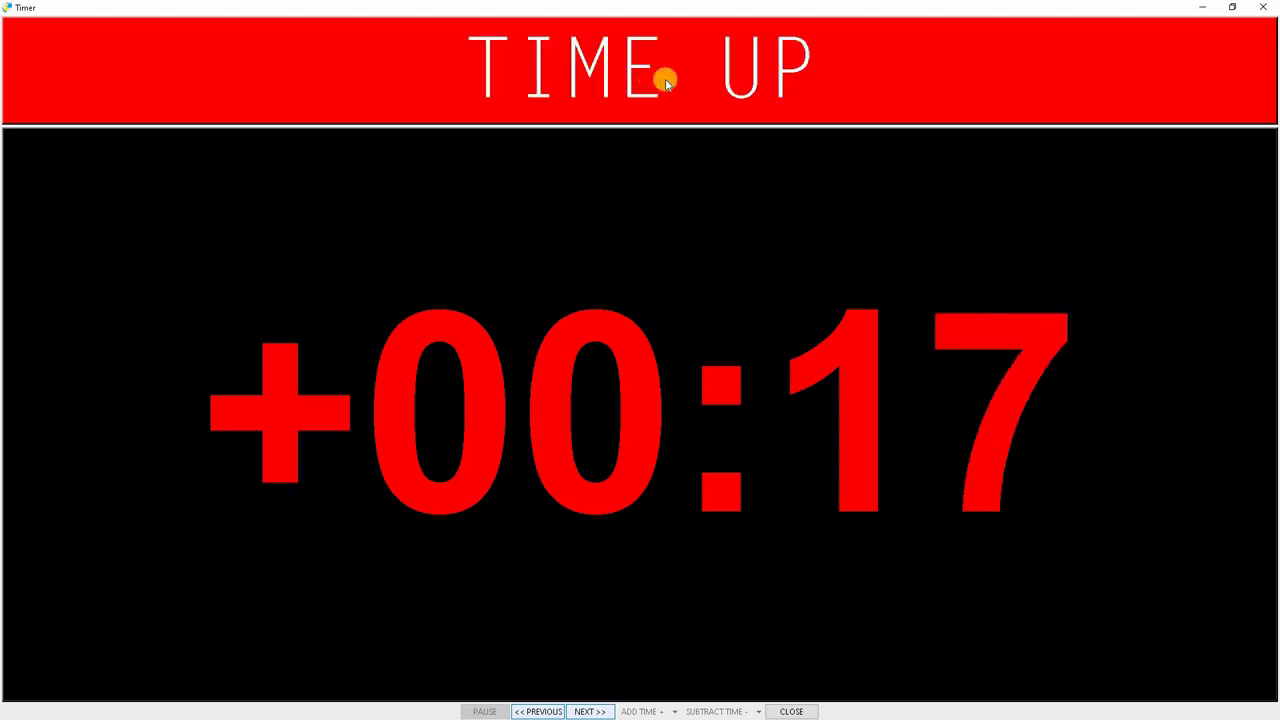
pyautogui.click(1263, 7)
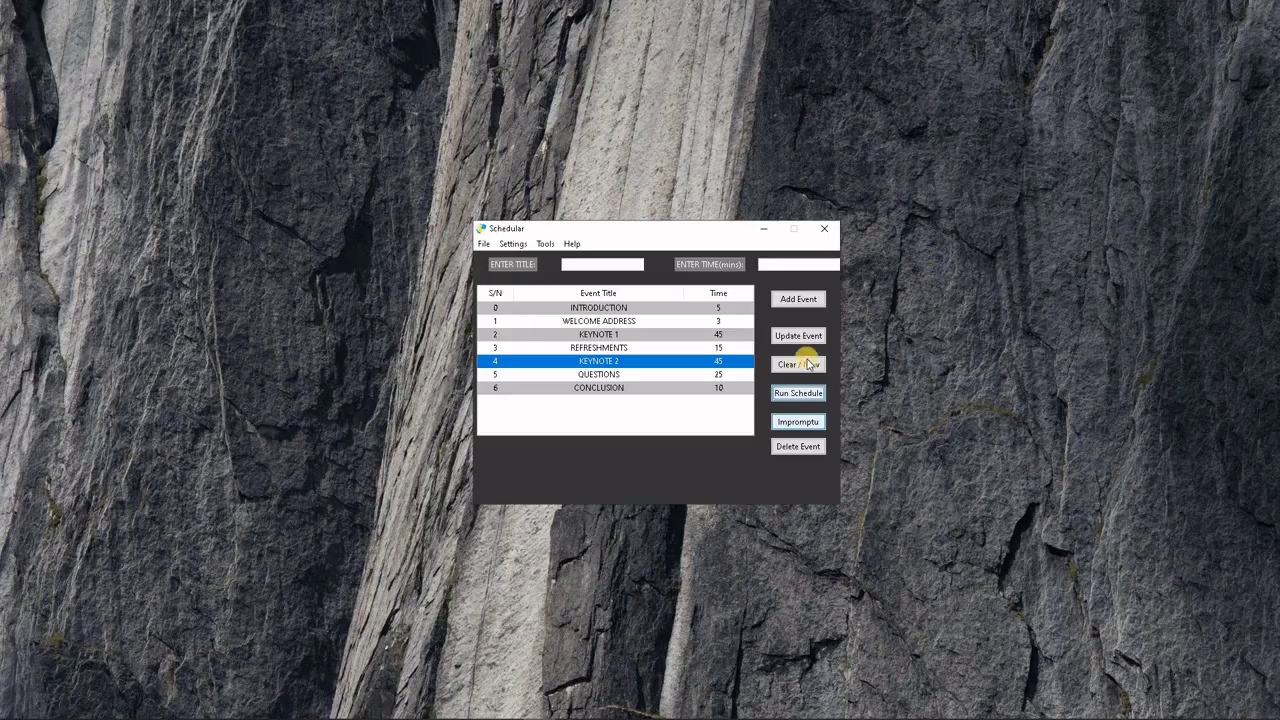
# - Set Extend Screen to enable in the settings and return to the schedule
pyautogui.click(514, 246)
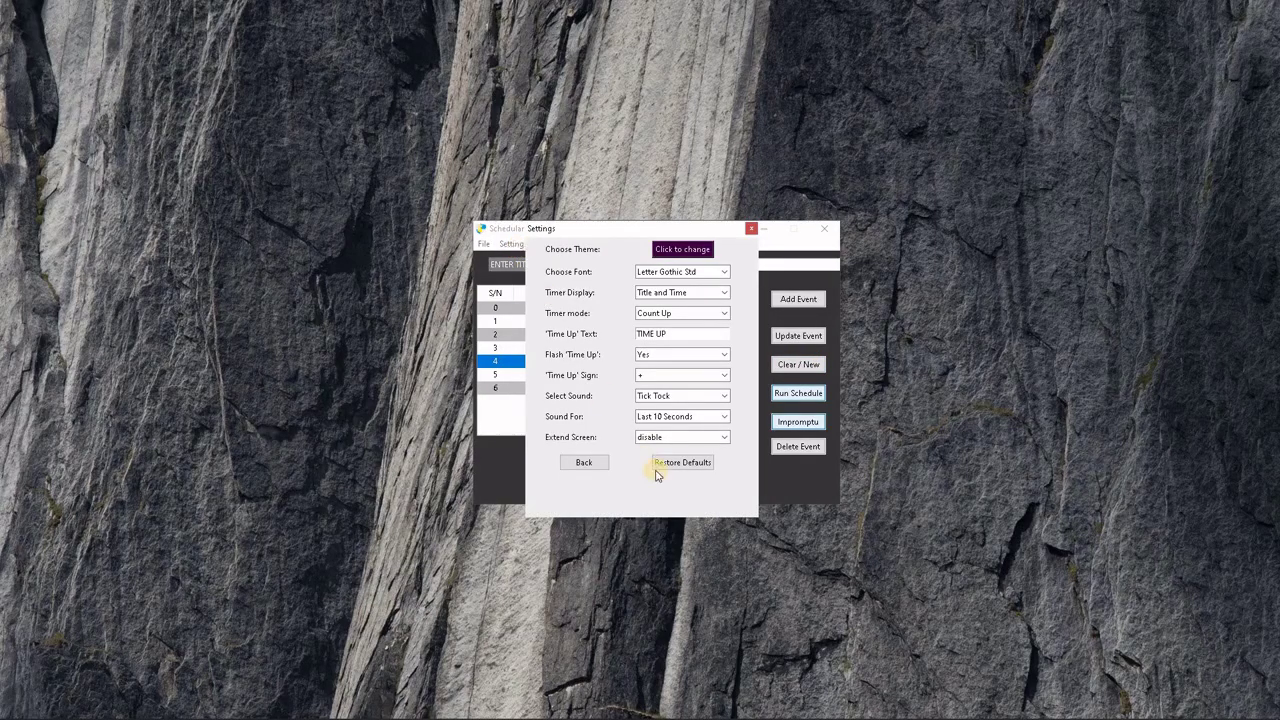
pyautogui.click(664, 440)
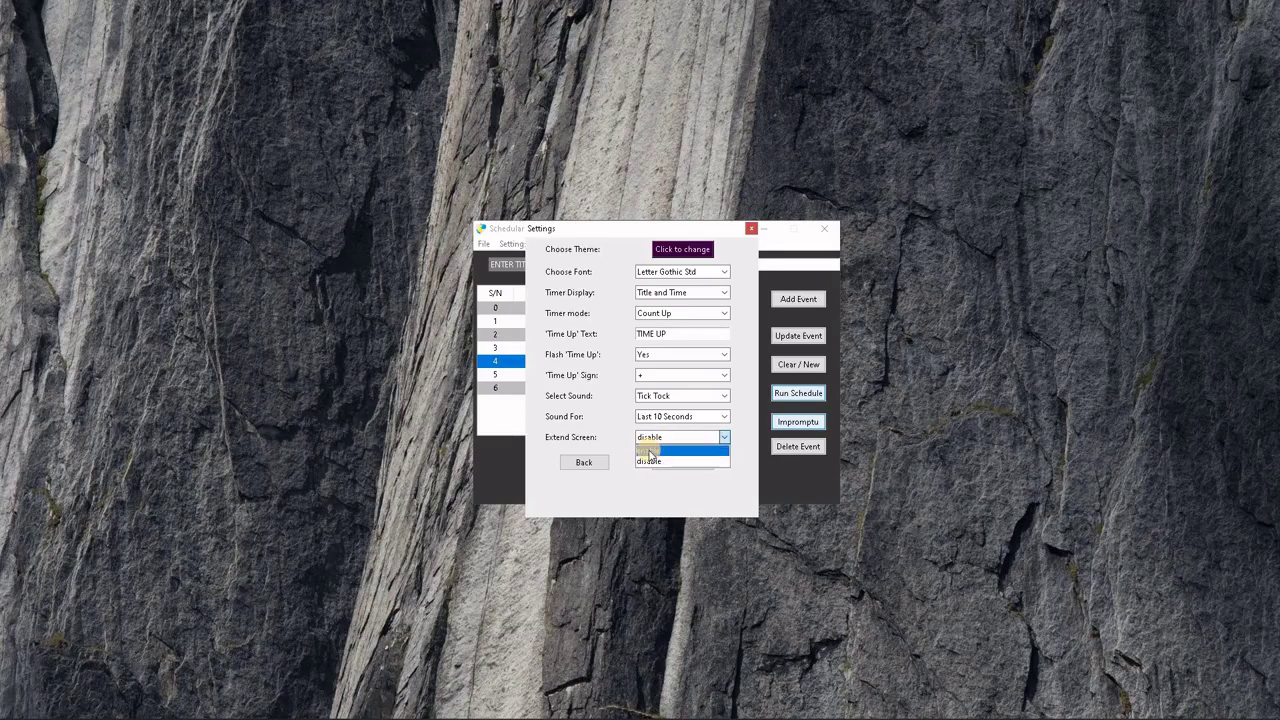
pyautogui.click(648, 452)
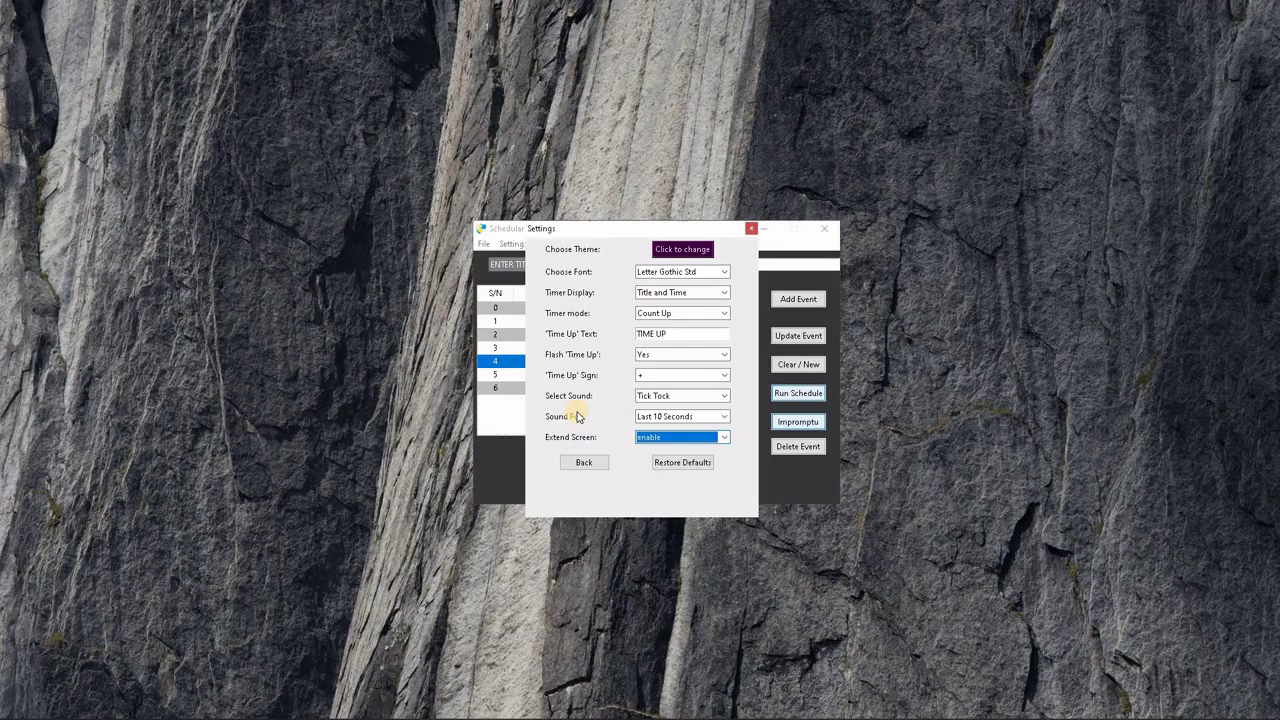
pyautogui.press('Escape')
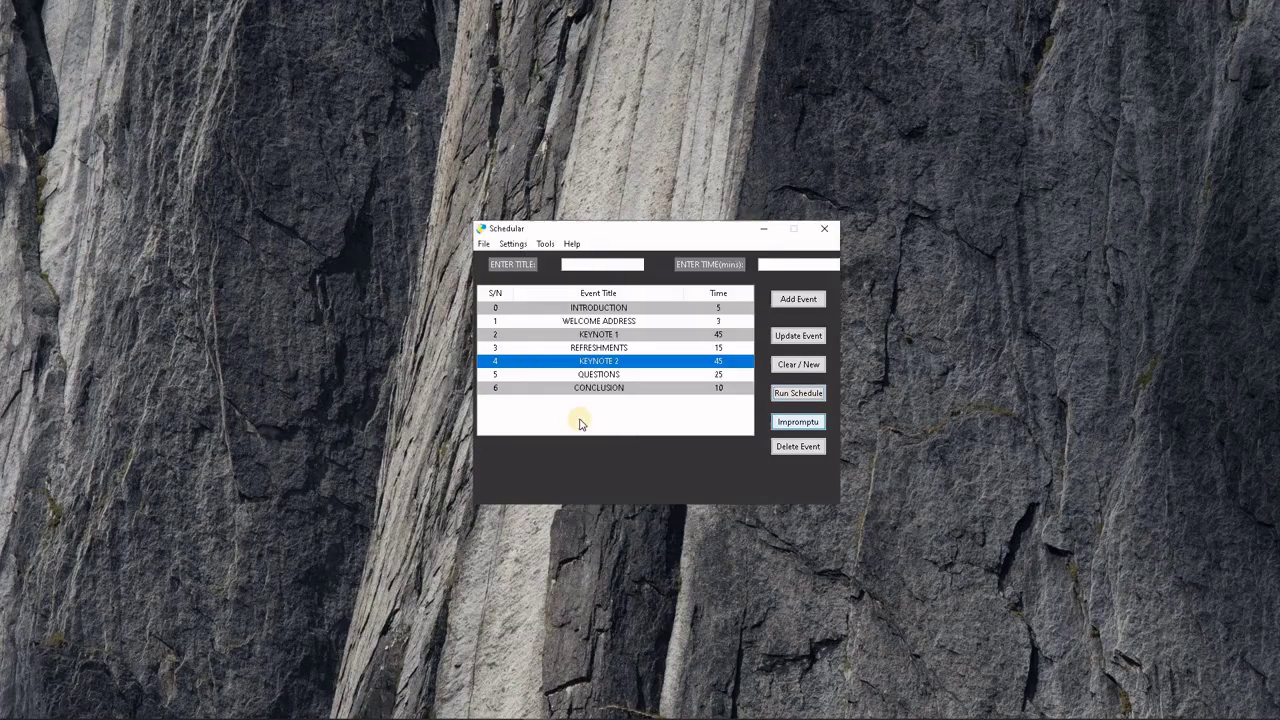
# - Open the Analysis tool for 28/10/2023 and examine the time given, time used and extra time of the INTRODUCTION and REFRESHMENTS entries
pyautogui.click(605, 335)
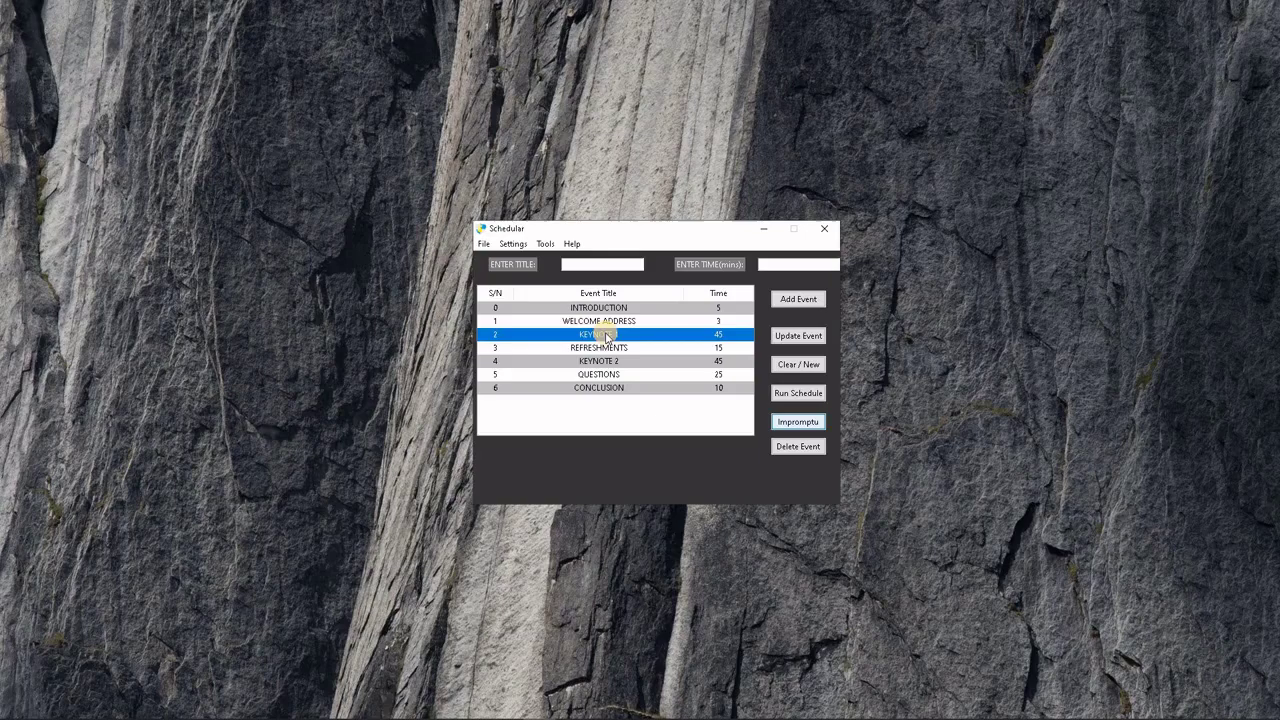
pyautogui.click(545, 244)
pyautogui.click(549, 258)
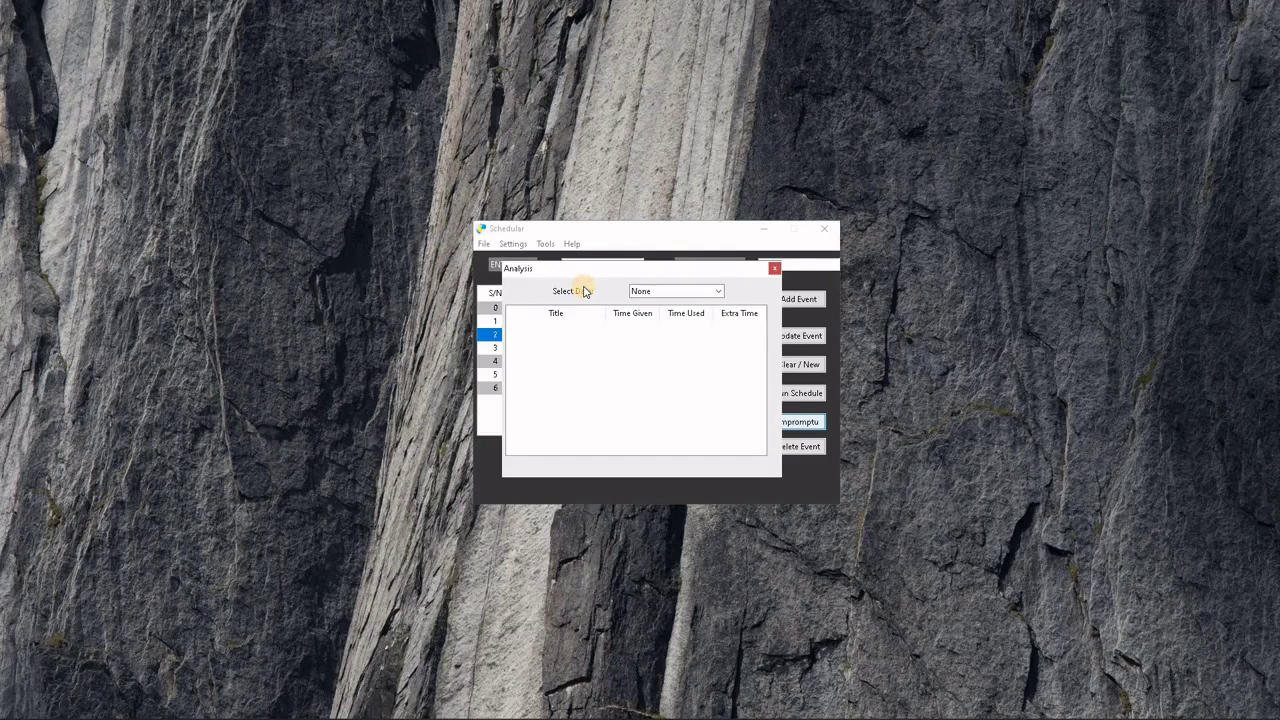
pyautogui.click(660, 292)
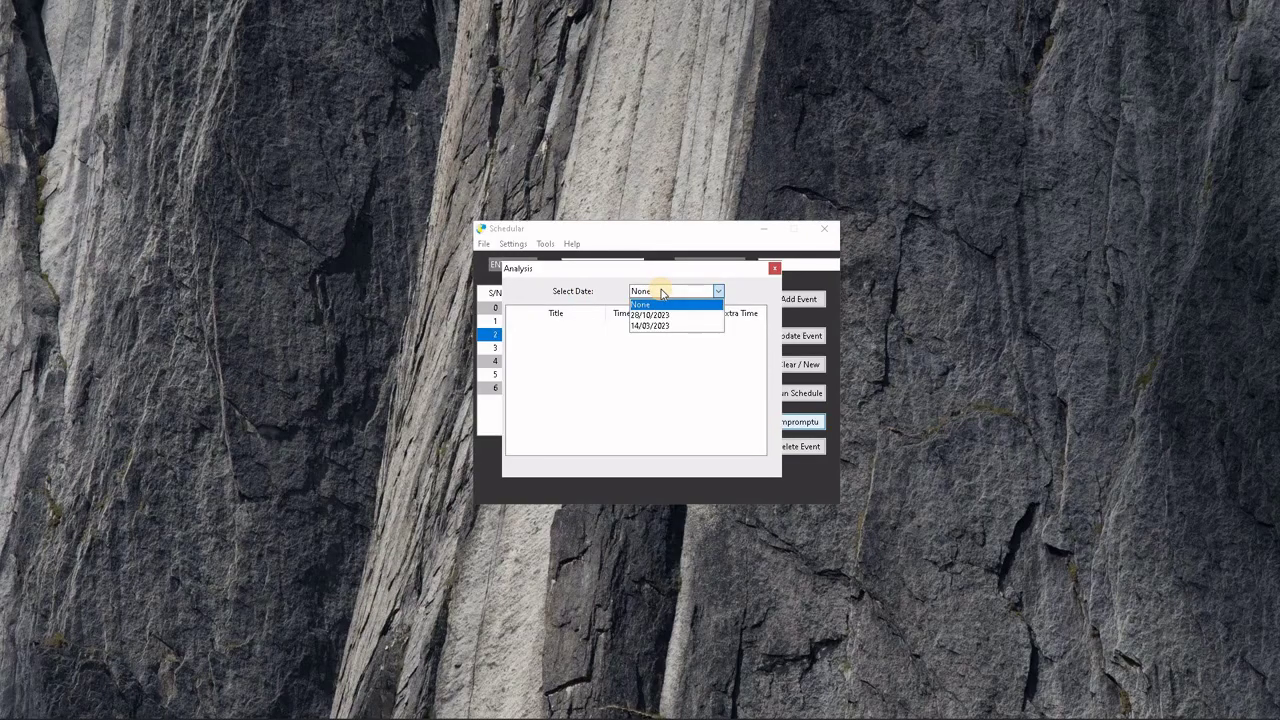
pyautogui.click(662, 316)
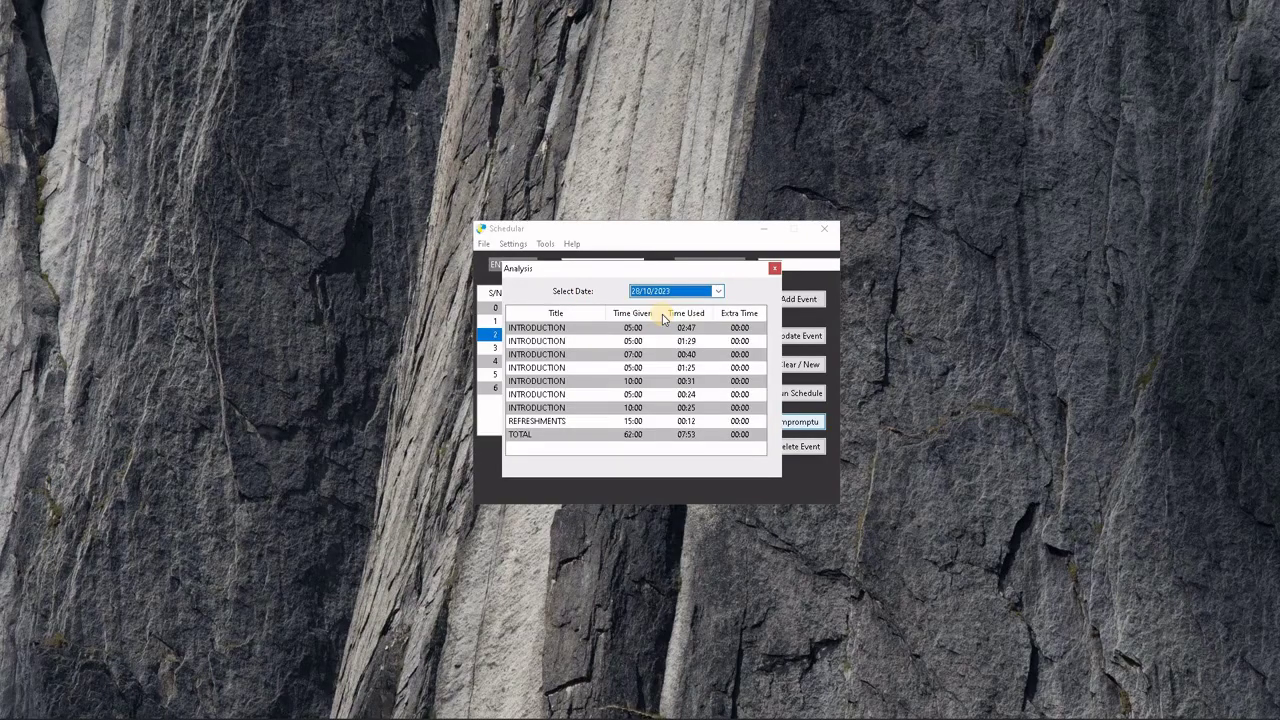
pyautogui.click(555, 396)
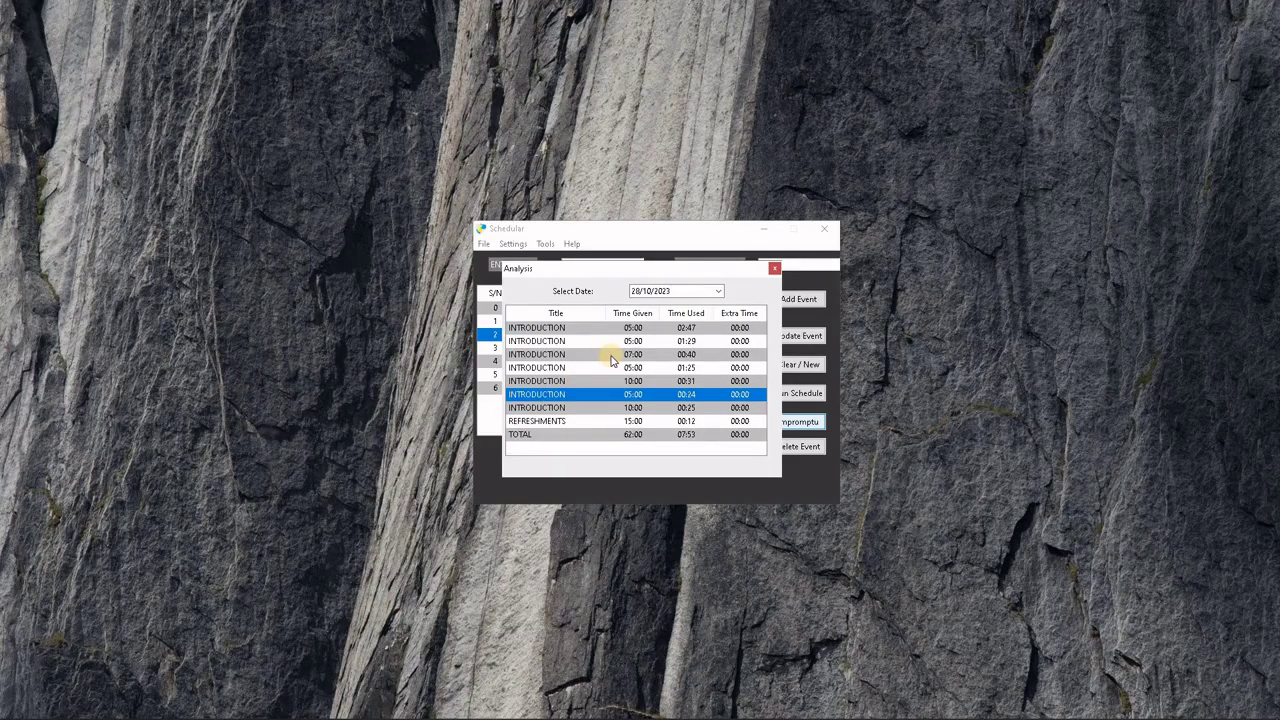
pyautogui.click(534, 422)
pyautogui.click(543, 408)
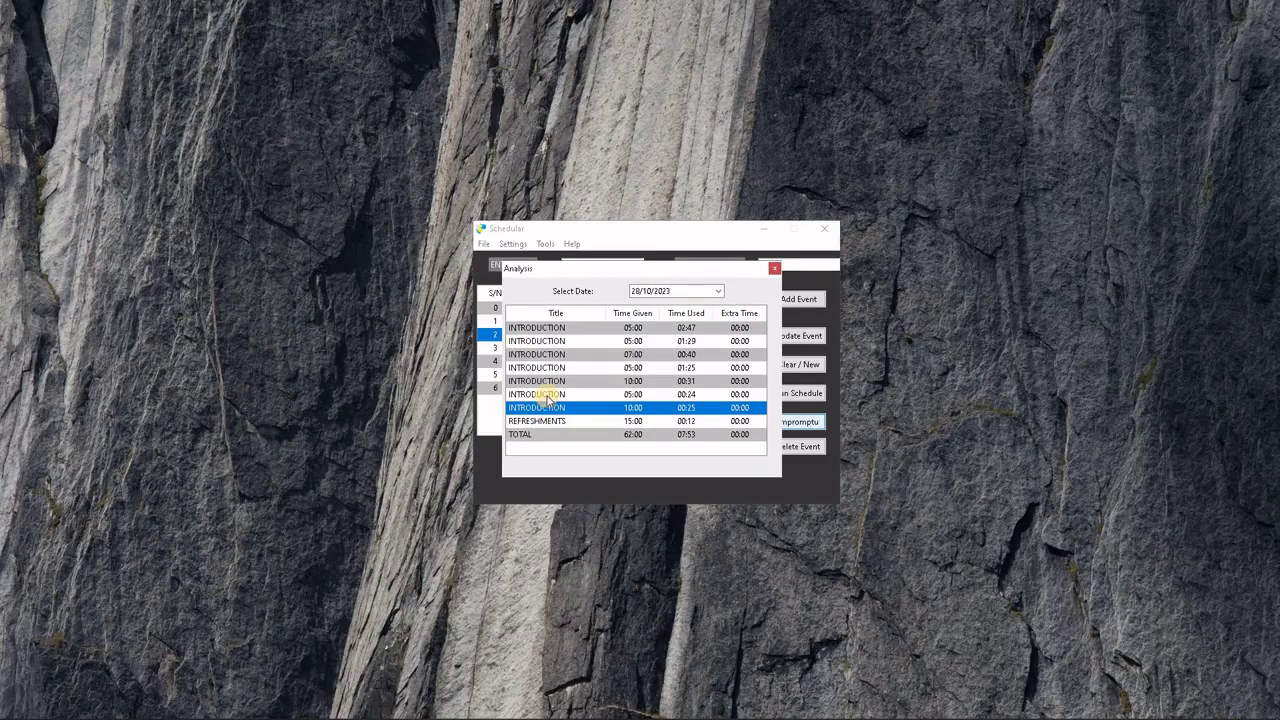
# - Compare the time given, time used and extra time across the INTRODUCTION entries, and close the analysis
pyautogui.click(547, 395)
pyautogui.click(549, 369)
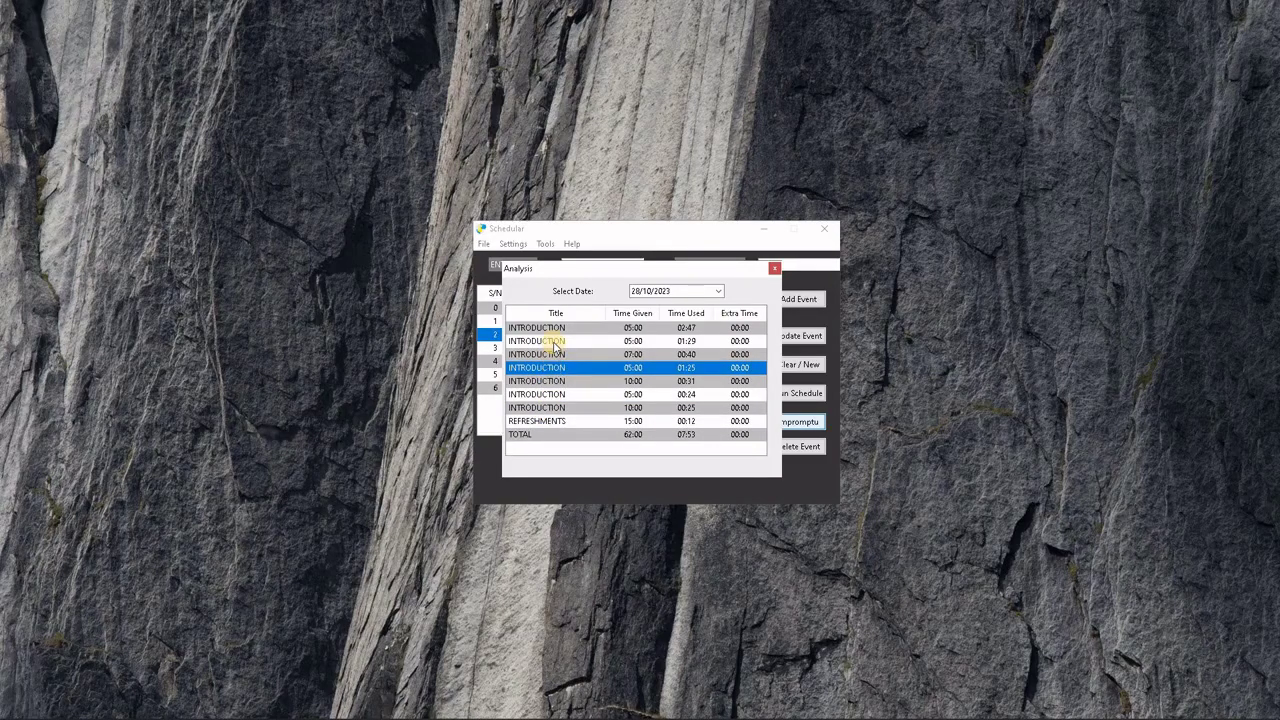
pyautogui.click(550, 341)
pyautogui.click(553, 329)
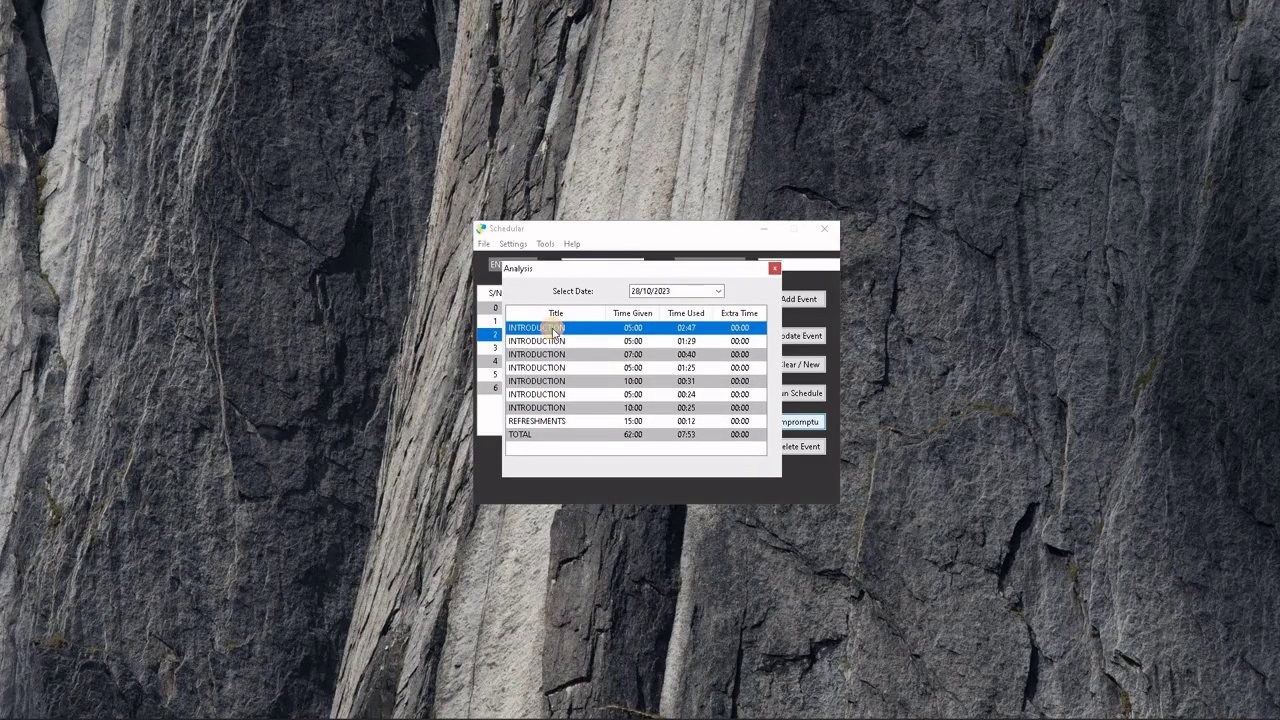
pyautogui.click(552, 396)
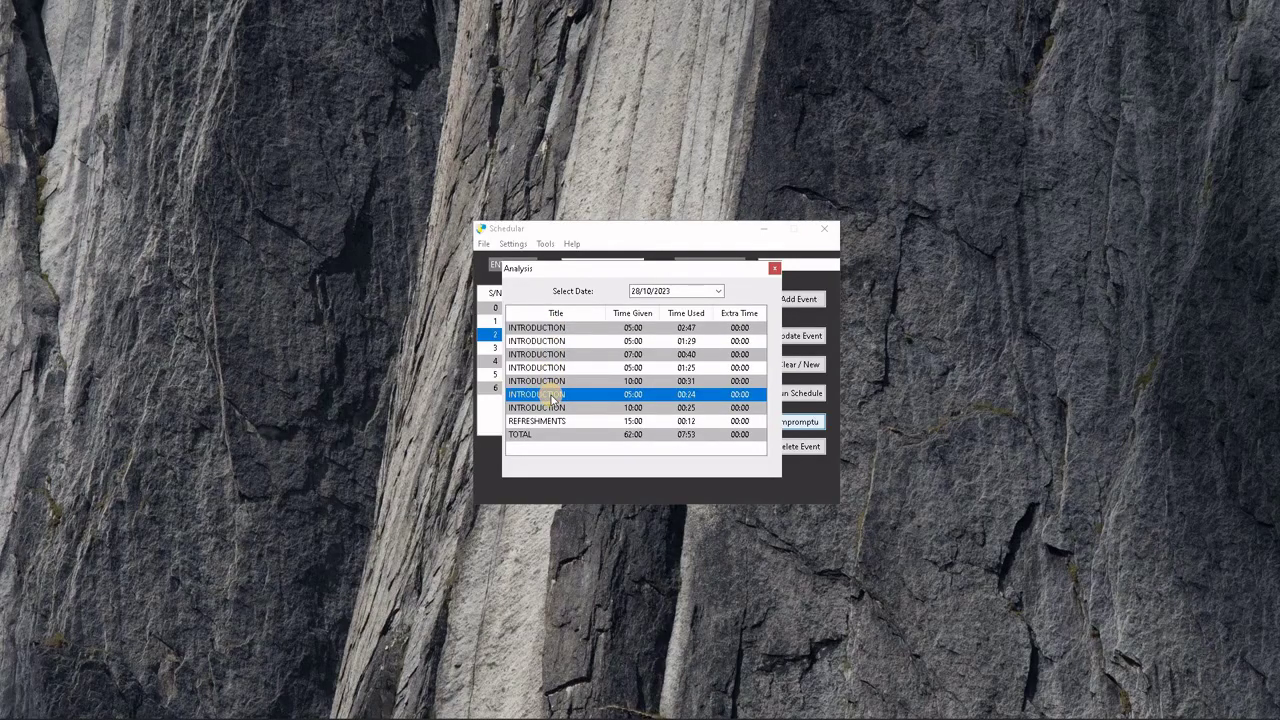
pyautogui.click(545, 330)
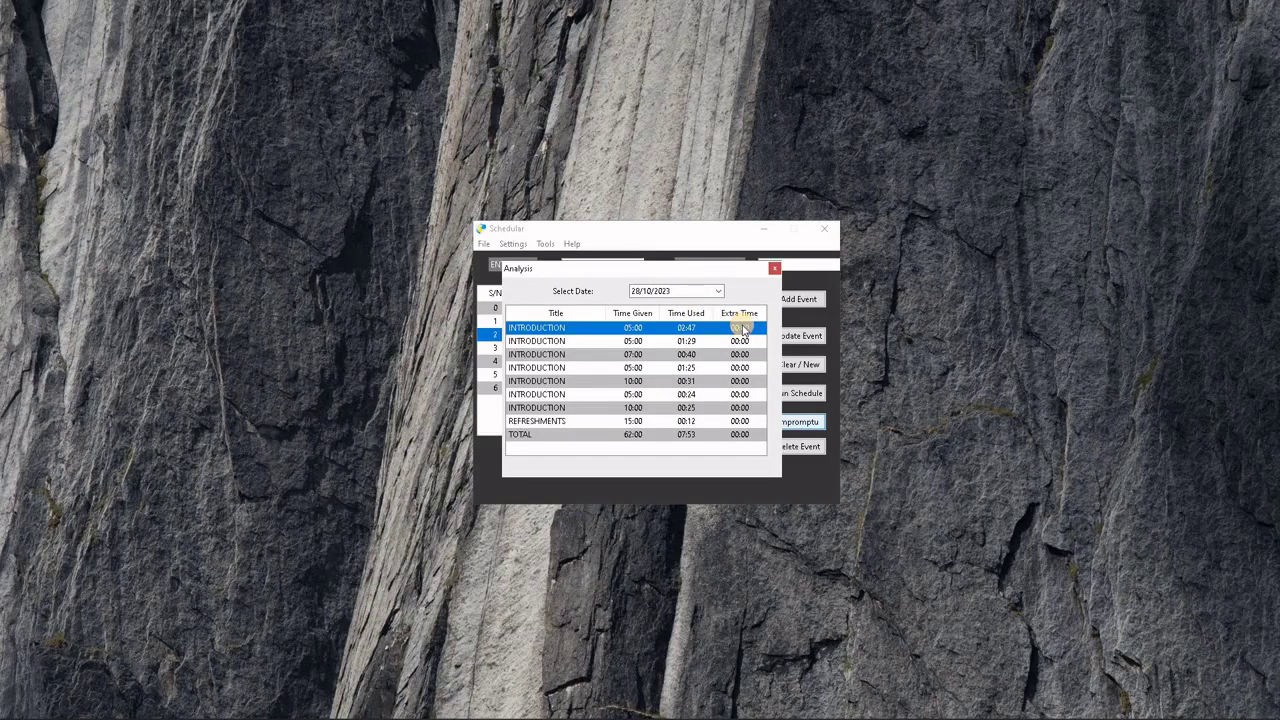
pyautogui.click(686, 381)
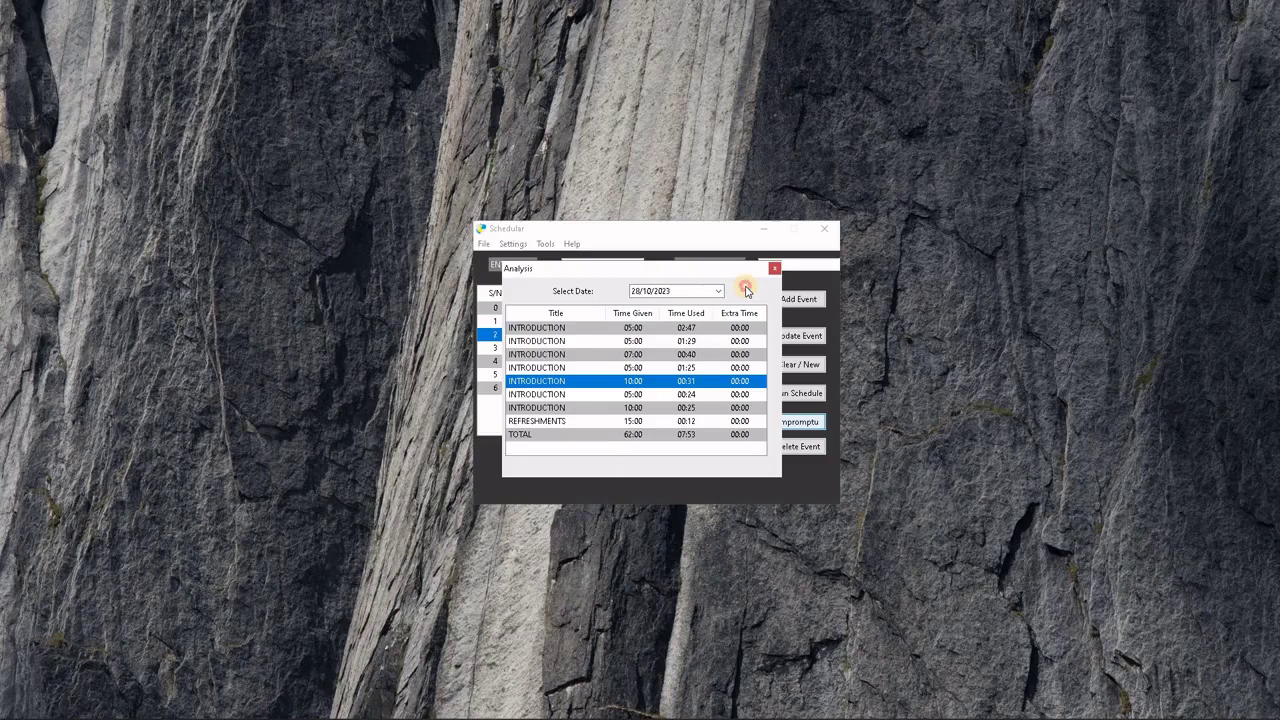
pyautogui.click(775, 270)
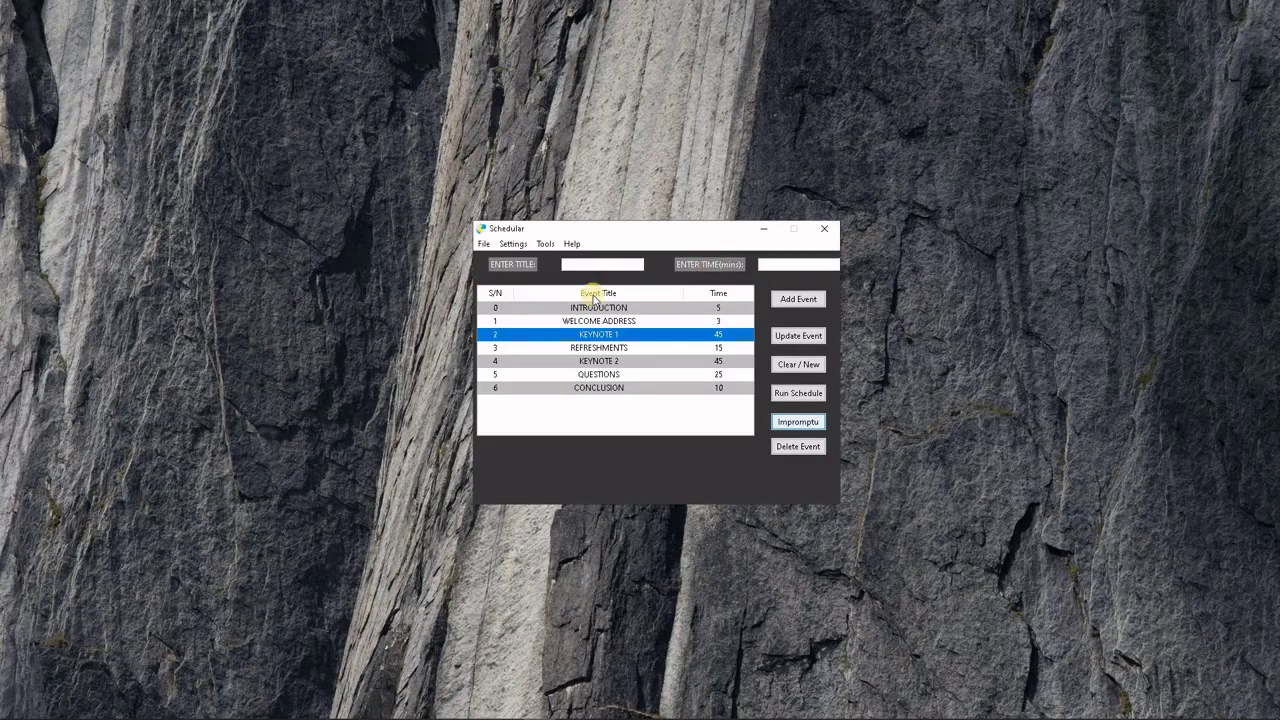